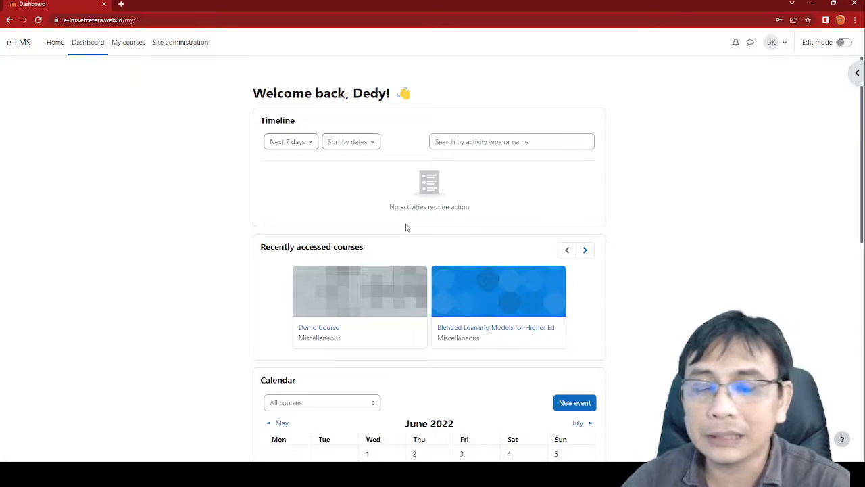
Open the settings of Demo Course and look through its general and description fields
{"action": "left_click", "coordinate": [317, 330]}
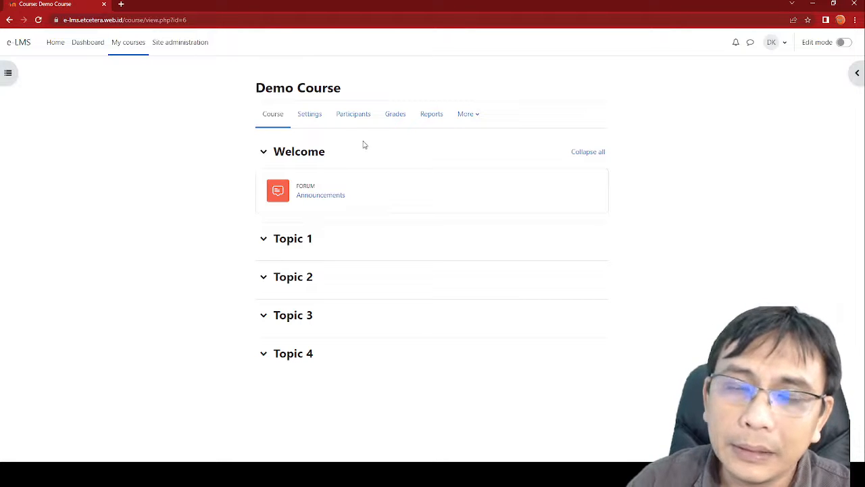
{"action": "left_click", "coordinate": [310, 122]}
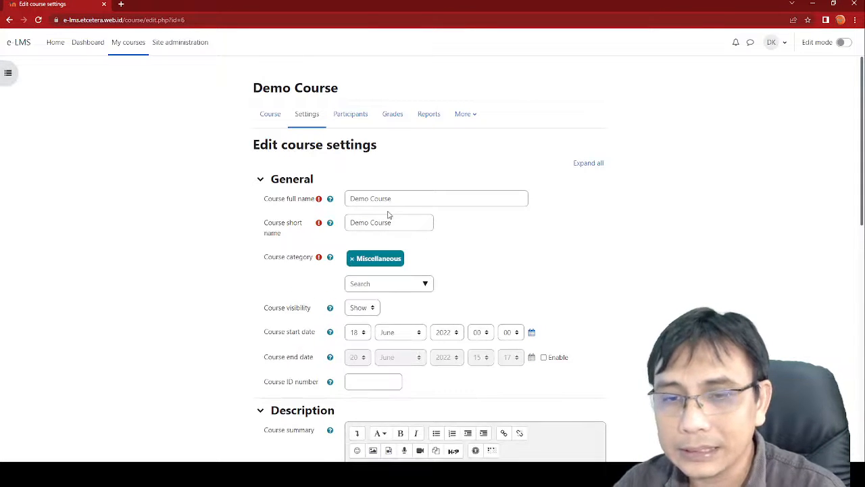
{"action": "scroll", "coordinate": [506, 251], "scroll_direction": "down", "scroll_amount": 1}
{"action": "scroll", "coordinate": [508, 252], "scroll_direction": "down", "scroll_amount": 8}
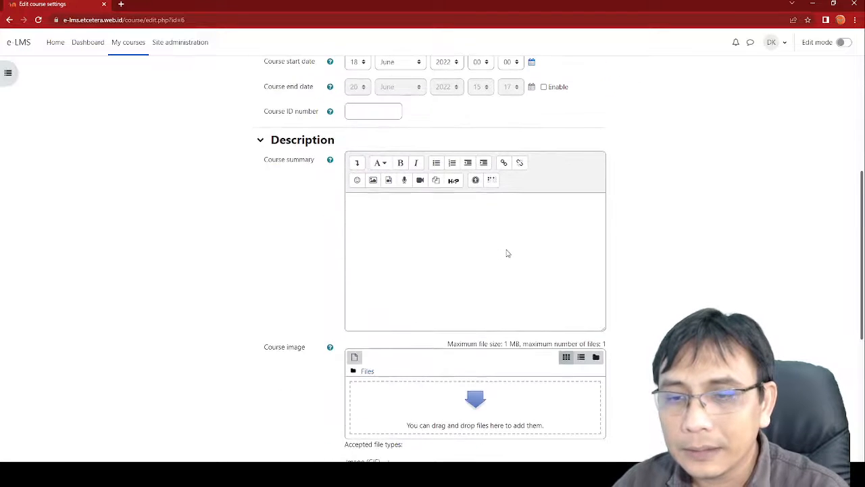
{"action": "scroll", "coordinate": [507, 252], "scroll_direction": "up", "scroll_amount": 8}
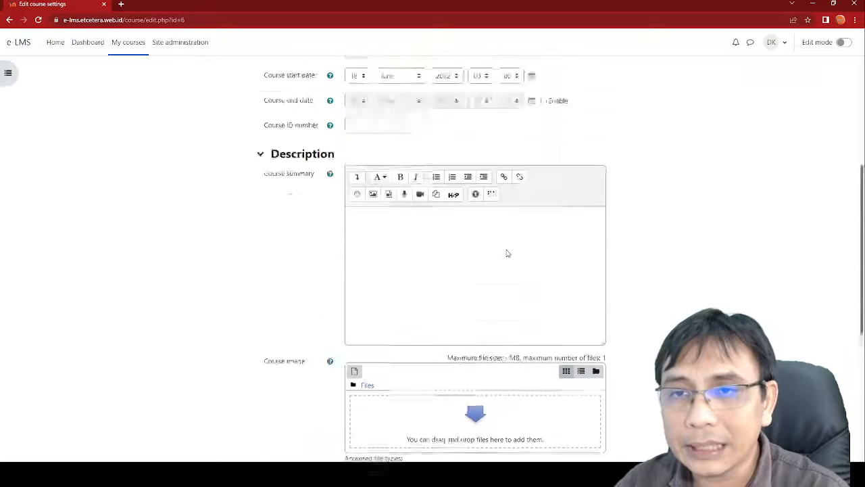
Change the course full name to "Moodle Demo Course"
{"action": "left_click_drag", "start_coordinate": [424, 102], "coordinate": [161, 93]}
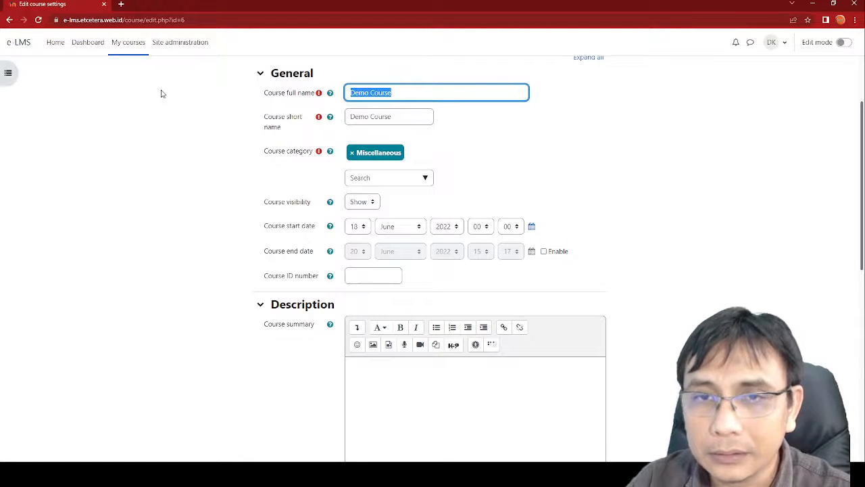
{"action": "type", "text": "Moo"}
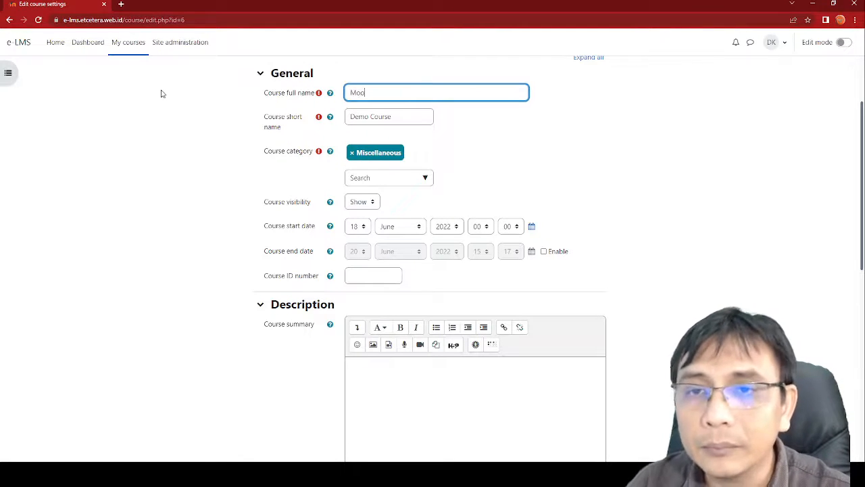
{"action": "type", "text": "dle De"}
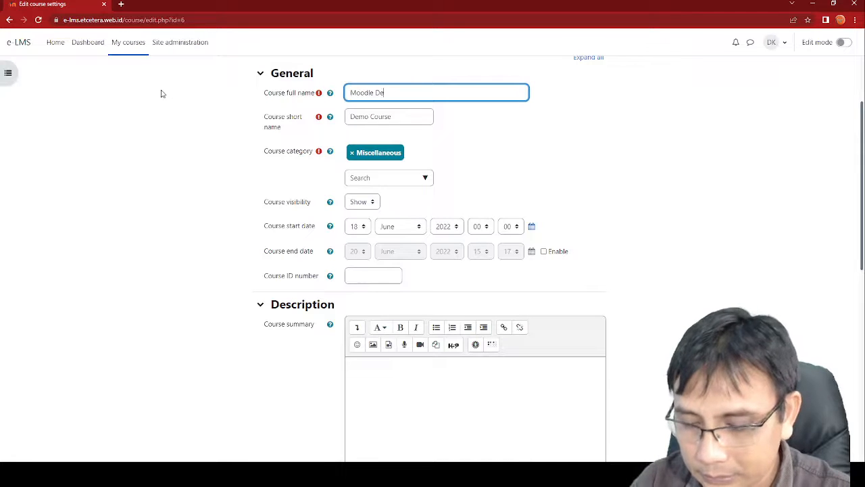
{"action": "type", "text": "mo Cou"}
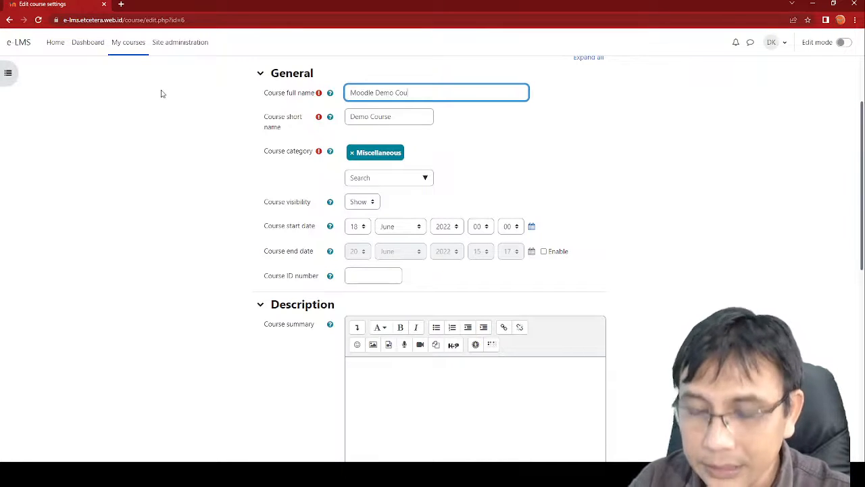
{"action": "type", "text": "rse"}
Change the course short name to "Demo"
{"action": "key", "text": "Tab"}
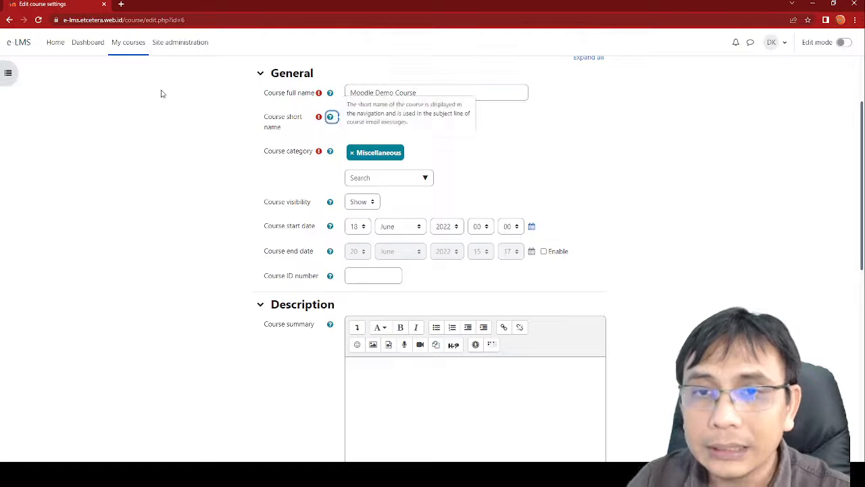
{"action": "key", "text": "Tab"}
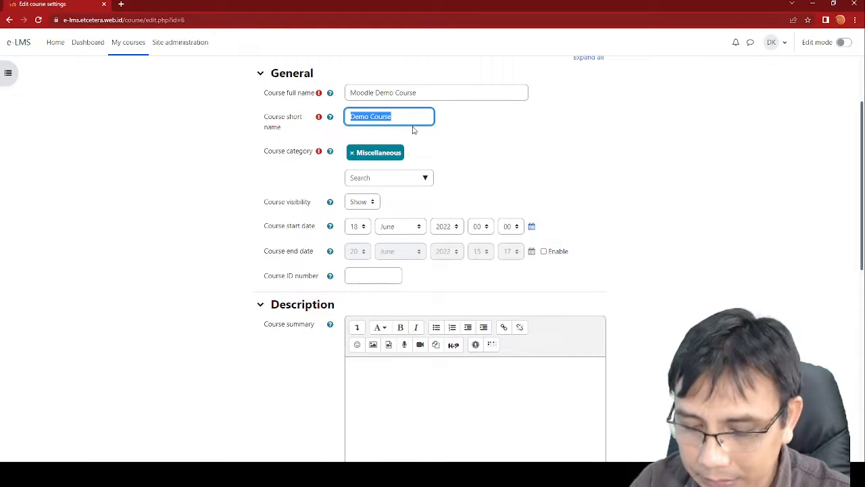
{"action": "type", "text": "Demo"}
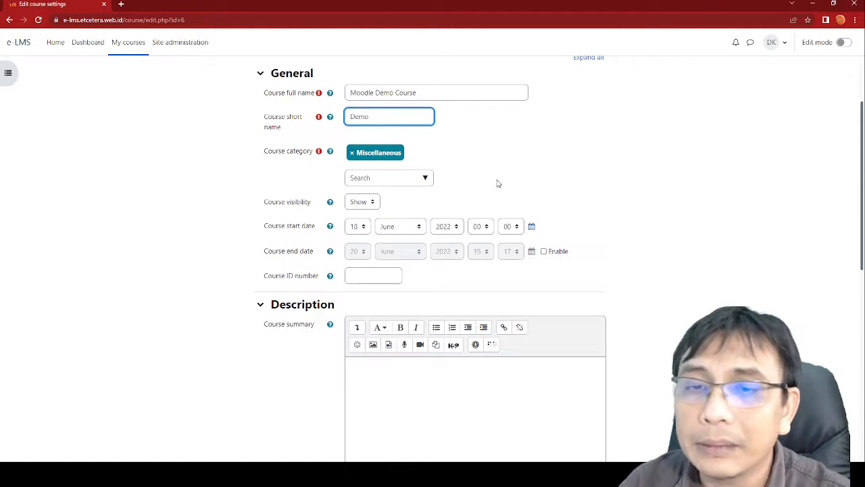
Enable the course end date and set its day to 1
{"action": "scroll", "coordinate": [498, 183], "scroll_direction": "down", "scroll_amount": 1}
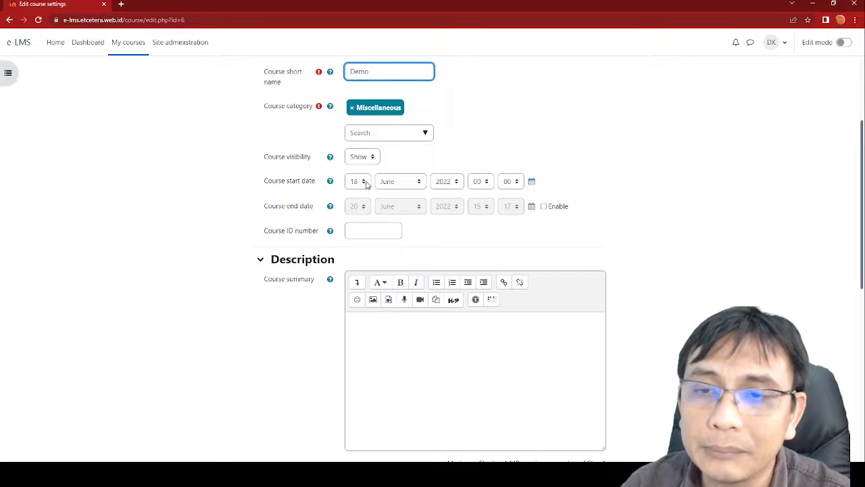
{"action": "left_click", "coordinate": [543, 207]}
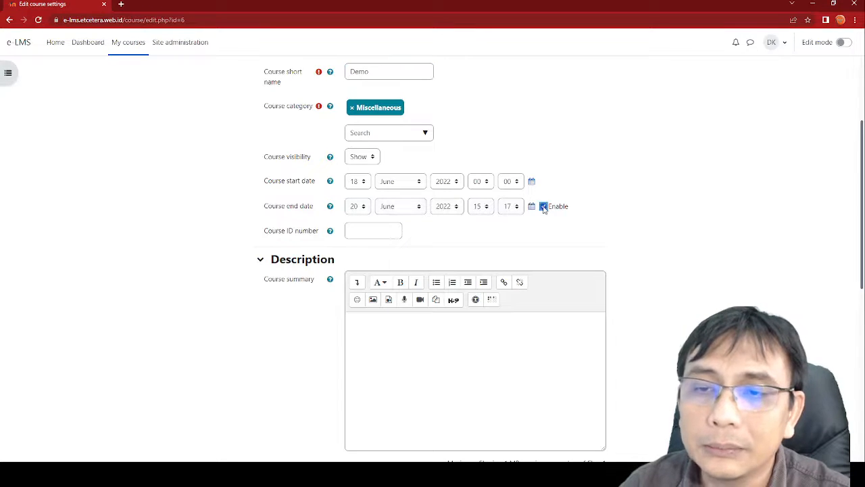
{"action": "left_click", "coordinate": [365, 206]}
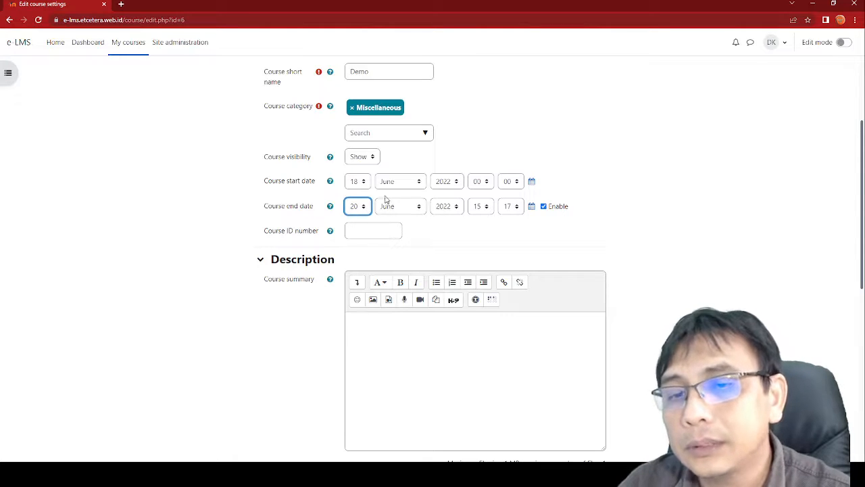
{"action": "scroll", "coordinate": [354, 394], "scroll_direction": "down", "scroll_amount": 1}
{"action": "scroll", "coordinate": [353, 394], "scroll_direction": "down", "scroll_amount": 1}
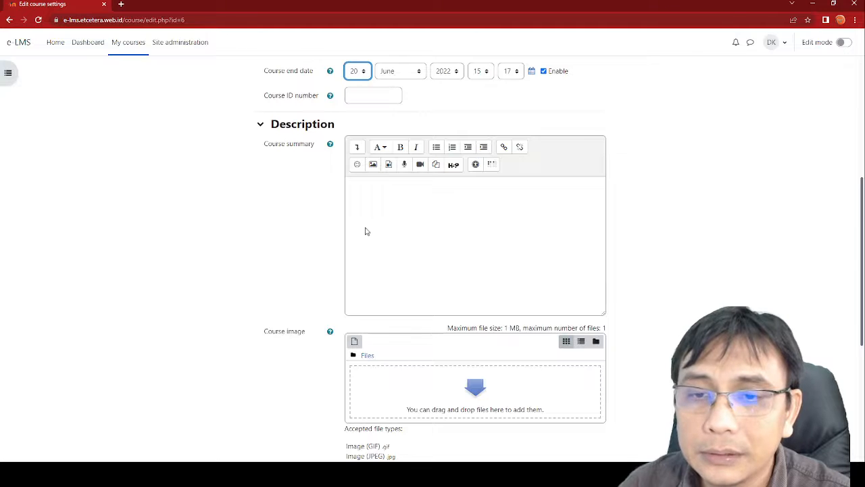
{"action": "key", "text": "1"}
Set the month of the course end date to December
{"action": "left_click", "coordinate": [404, 76]}
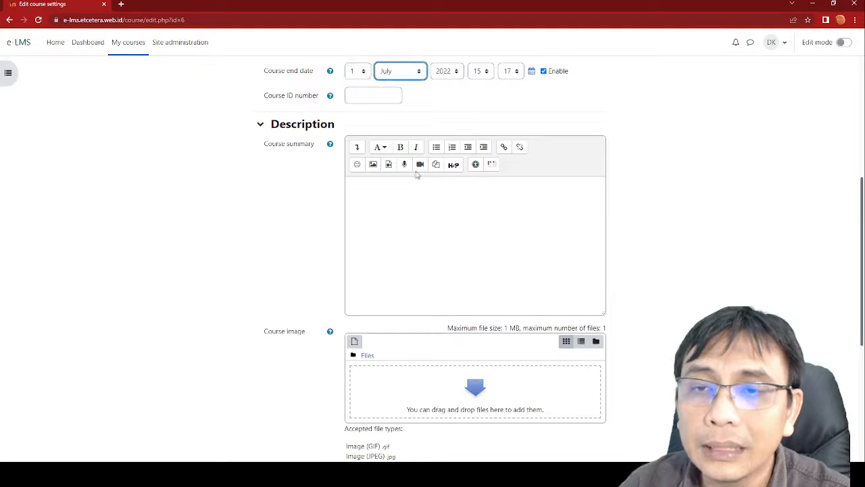
{"action": "left_click", "coordinate": [415, 189]}
{"action": "left_click", "coordinate": [453, 102]}
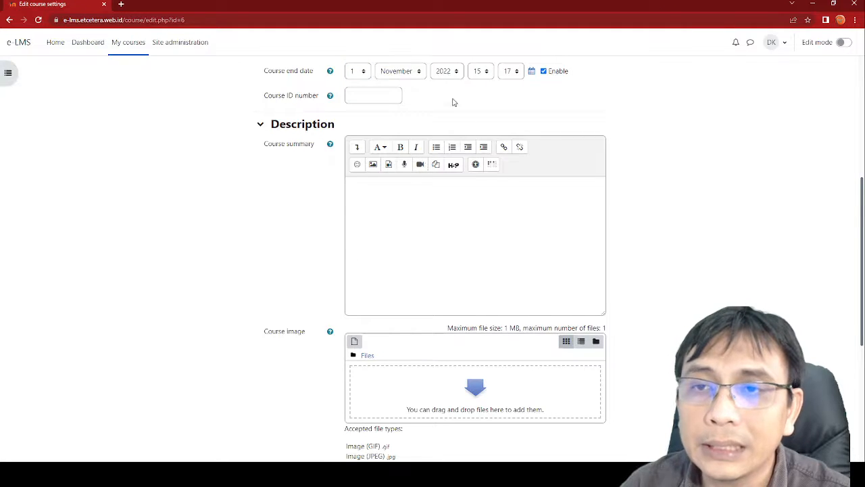
{"action": "left_click", "coordinate": [405, 70]}
{"action": "left_click", "coordinate": [412, 183]}
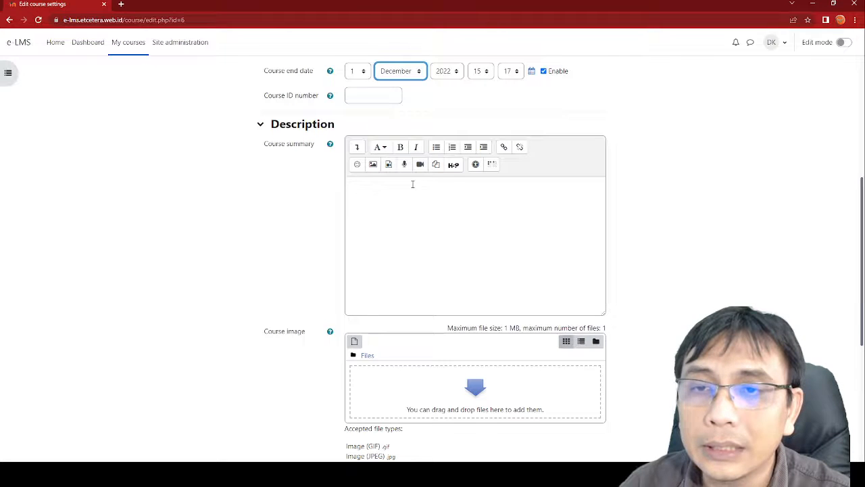
{"action": "left_click", "coordinate": [455, 118]}
{"action": "scroll", "coordinate": [502, 168], "scroll_direction": "up", "scroll_amount": 3}
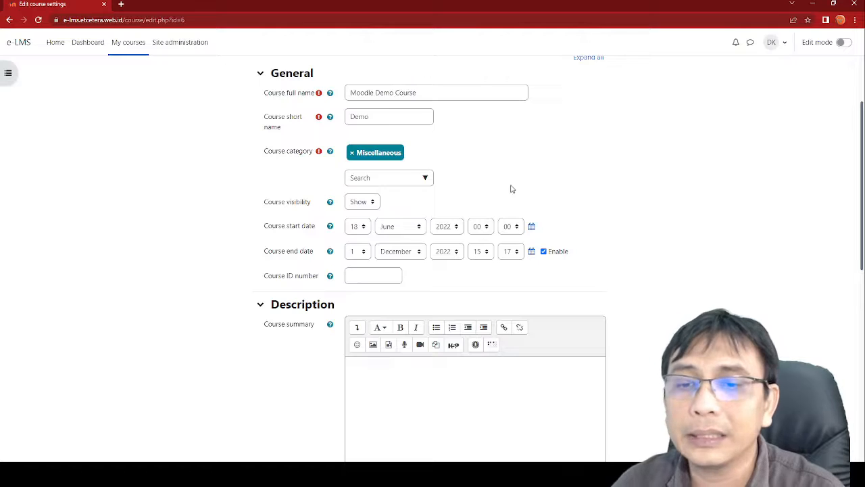
Enter the course summary "This course introduces the students to Moodle as a popular learning management system."
{"action": "scroll", "coordinate": [511, 188], "scroll_direction": "down", "scroll_amount": 2}
{"action": "left_click", "coordinate": [461, 310]}
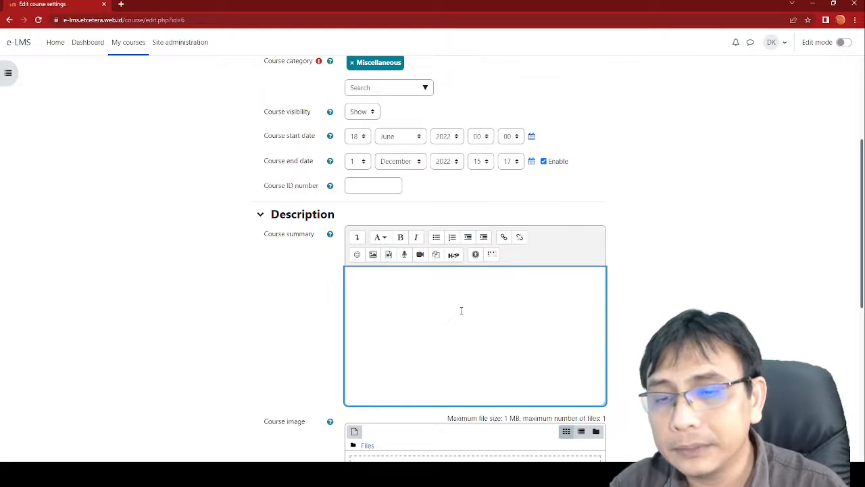
{"action": "type", "text": "This "}
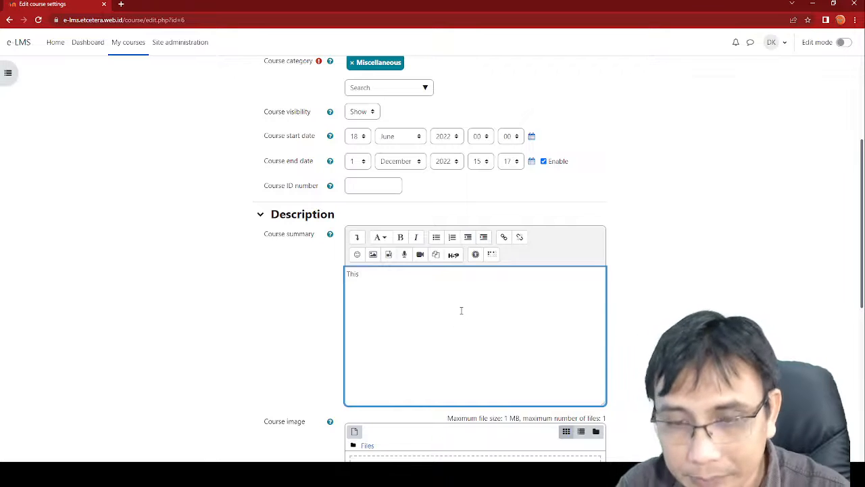
{"action": "type", "text": "course"}
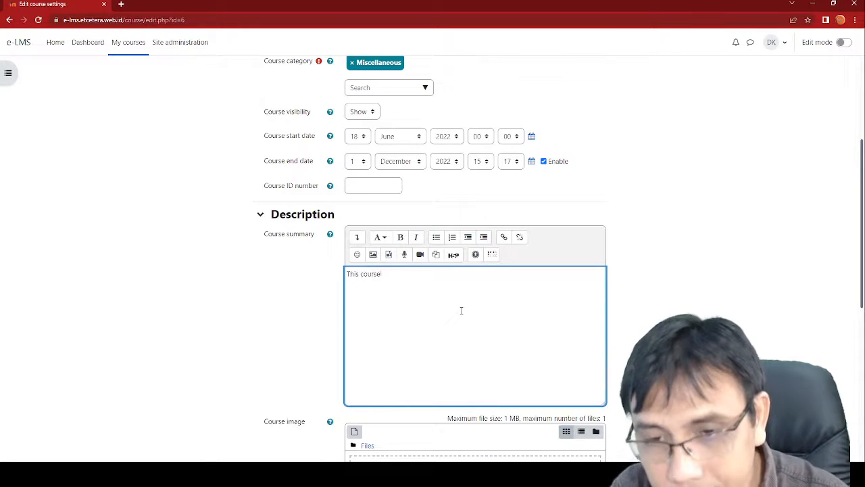
{"action": "type", "text": " introduc"}
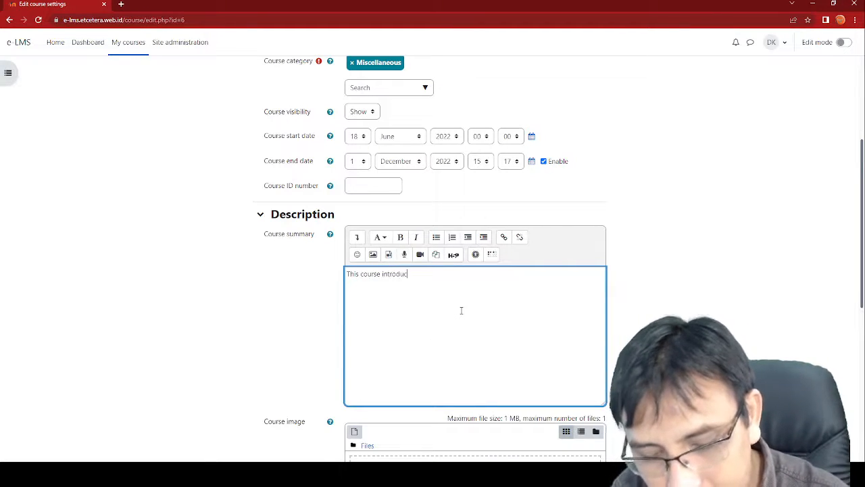
{"action": "type", "text": "es the students"}
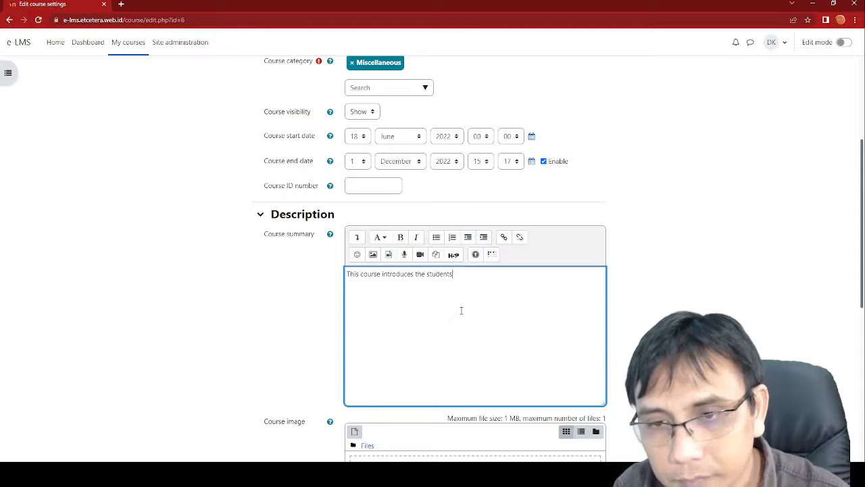
{"action": "type", "text": " to Moo"}
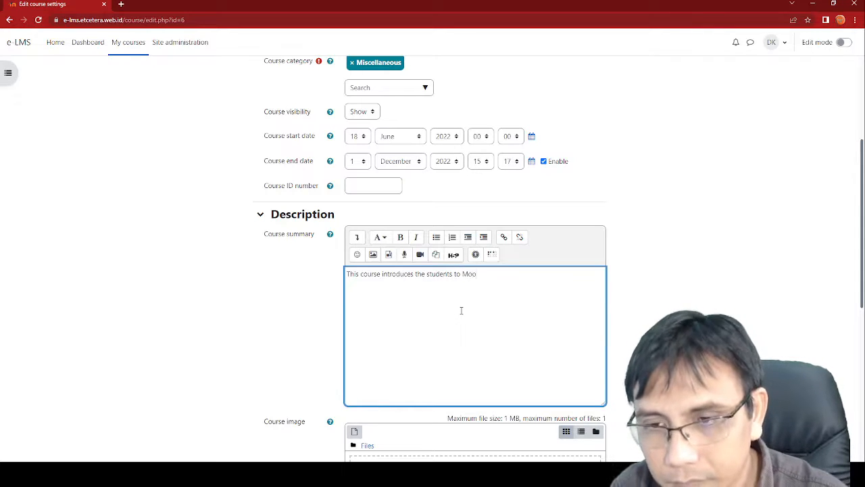
{"action": "type", "text": "dle "}
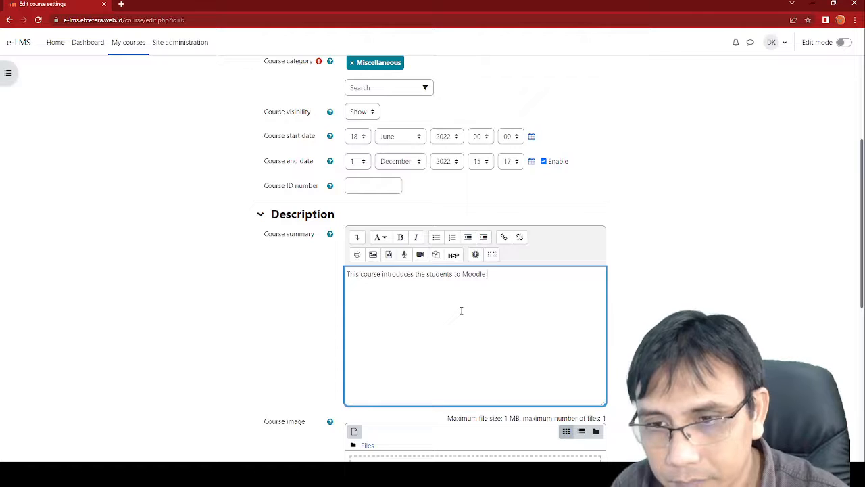
{"action": "type", "text": "as a opular"}
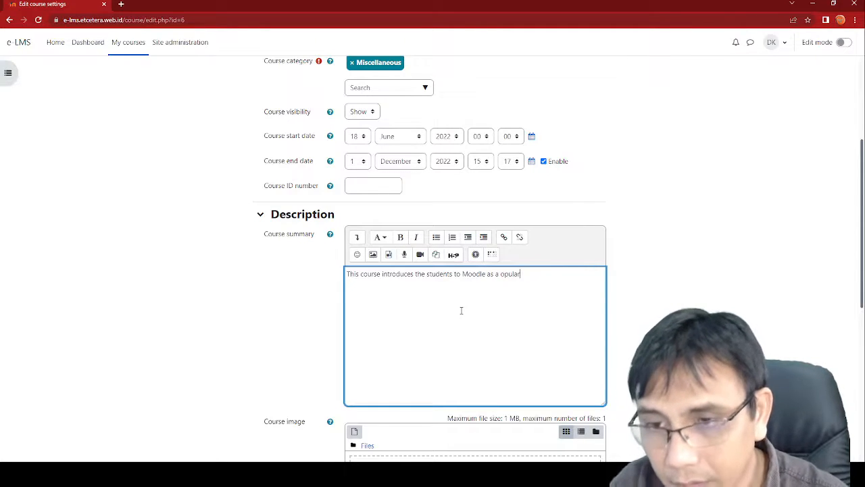
{"action": "type", "text": "p"}
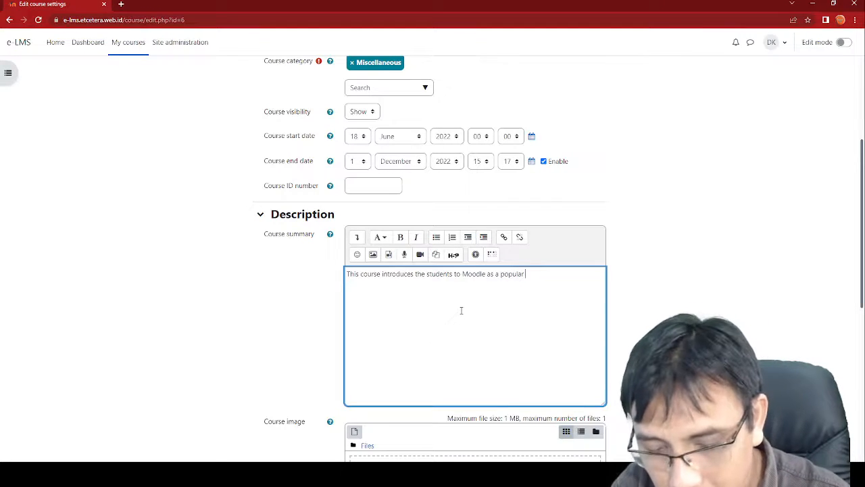
{"action": "type", "text": " learning maa"}
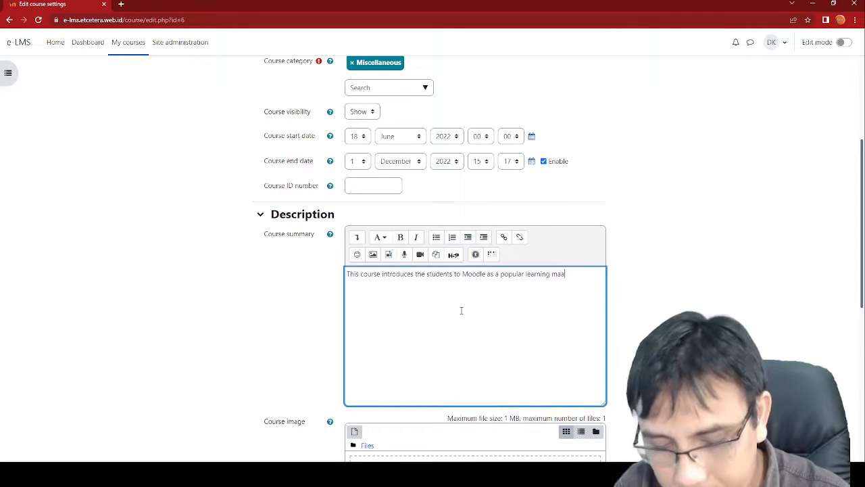
{"action": "key", "text": "BackSpace"}
{"action": "type", "text": "nagement system"}
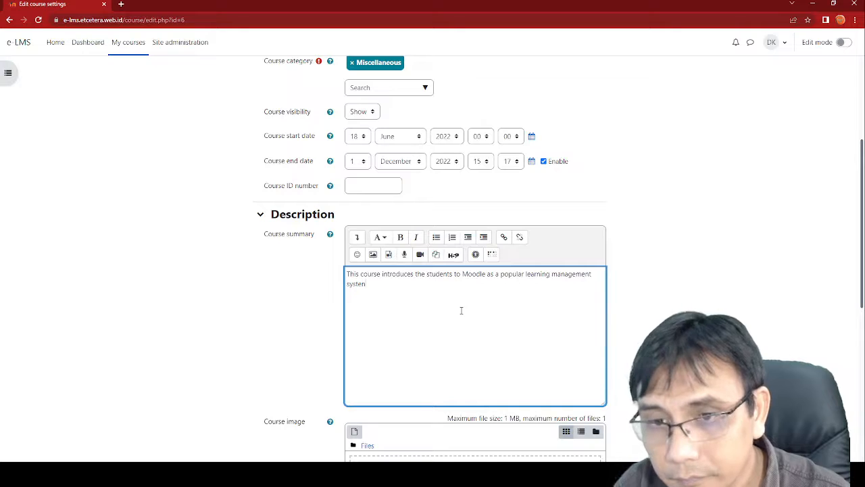
{"action": "type", "text": "."}
Correct the misspelled last word of the course summary's first sentence to "system" and end the sentence with a period
{"action": "type", "text": " This is"}
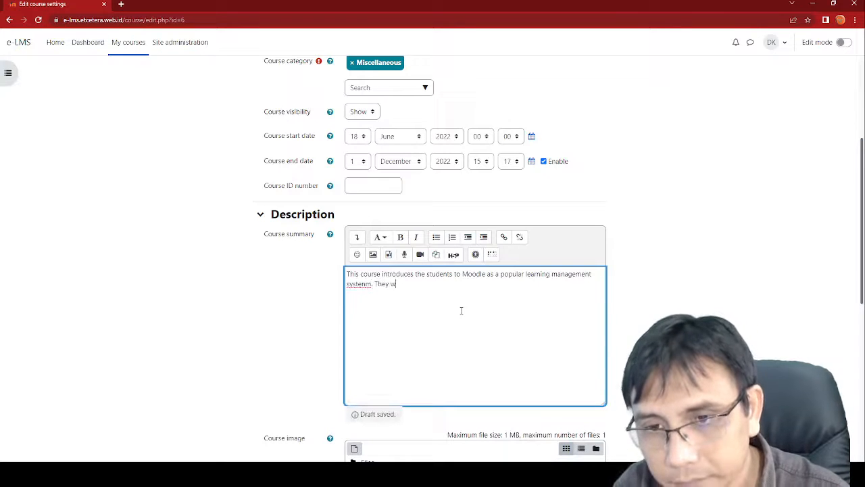
{"action": "key", "text": "BackSpace"}
{"action": "key", "text": "BackSpace"}
{"action": "key", "text": "BackSpace"}
{"action": "key", "text": "BackSpace"}
{"action": "key", "text": "BackSpace"}
{"action": "key", "text": "BackSpace"}
{"action": "key", "text": "BackSpace"}
{"action": "key", "text": "BackSpace"}
{"action": "key", "text": "BackSpace"}
{"action": "key", "text": "BackSpace"}
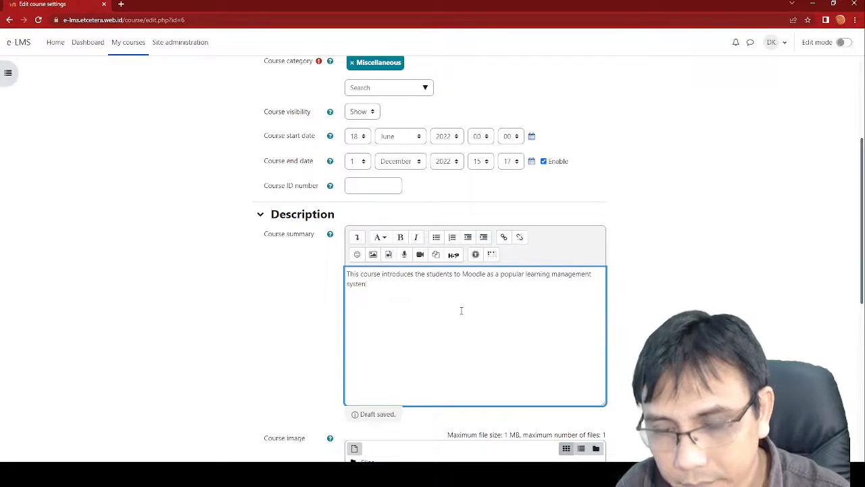
{"action": "type", "text": "m. Th"}
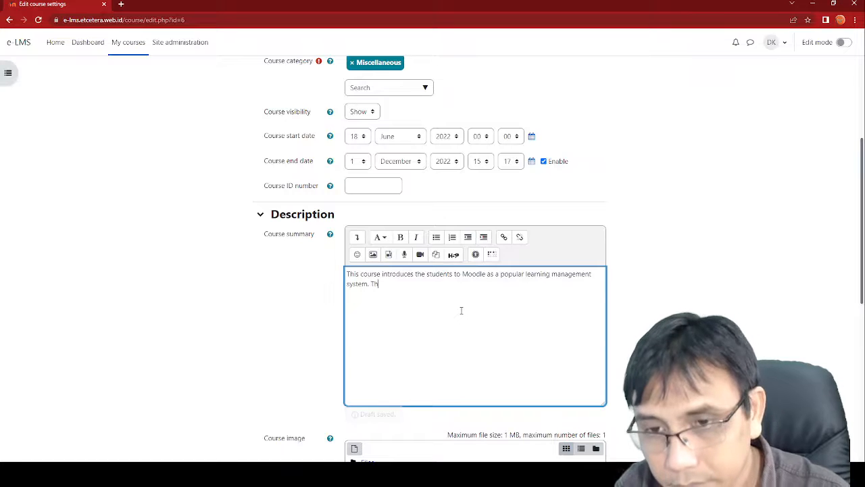
Continue the course summary with "They will learn the basic concepts in designing and implementing LMS"
{"action": "type", "text": "ey will learn"}
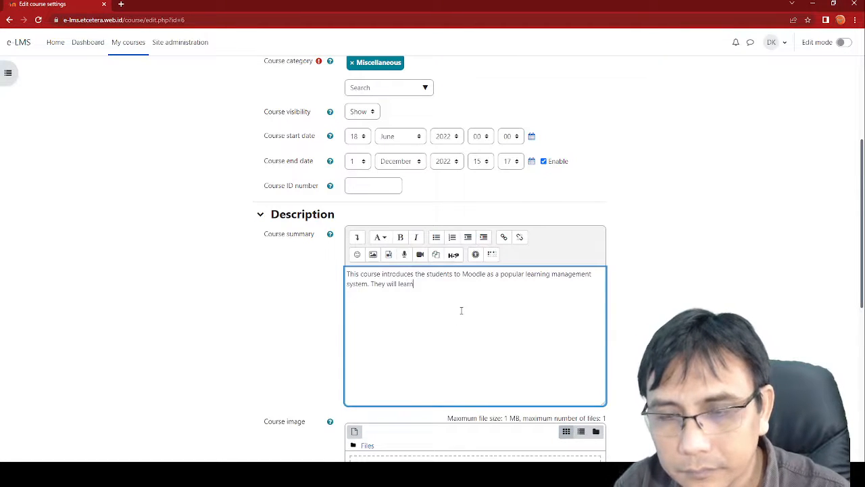
{"action": "type", "text": " the ba"}
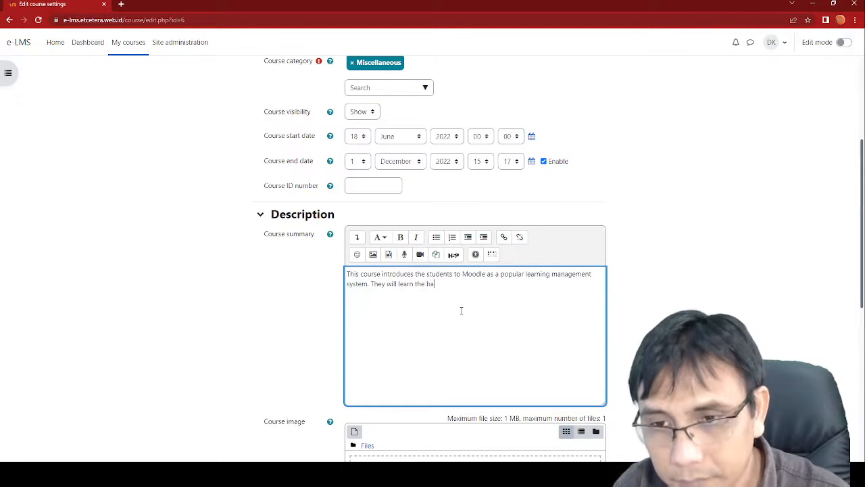
{"action": "type", "text": "sics"}
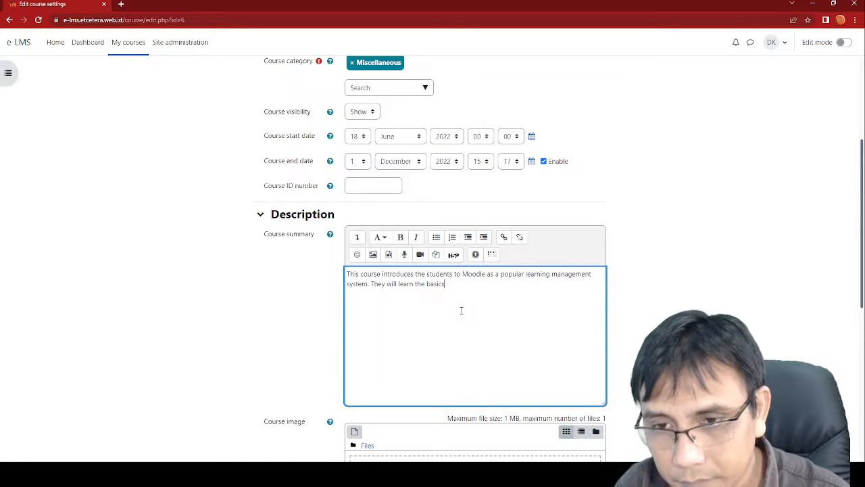
{"action": "type", "text": "con"}
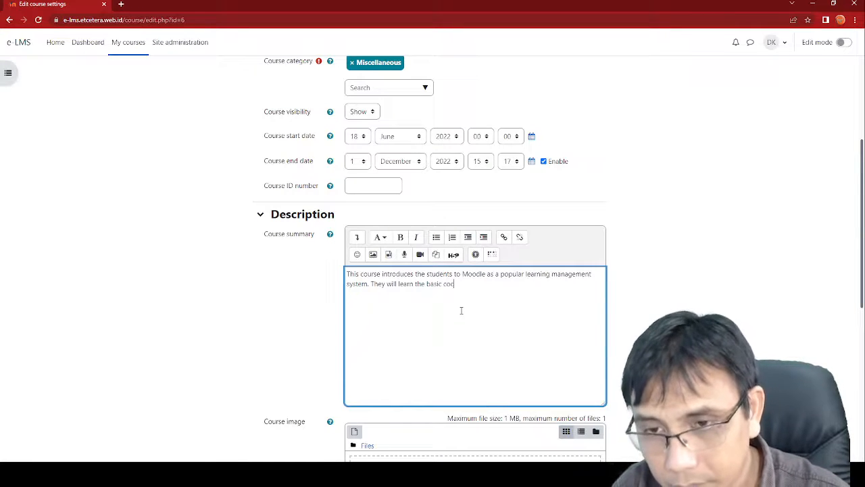
{"action": "type", "text": "ce"}
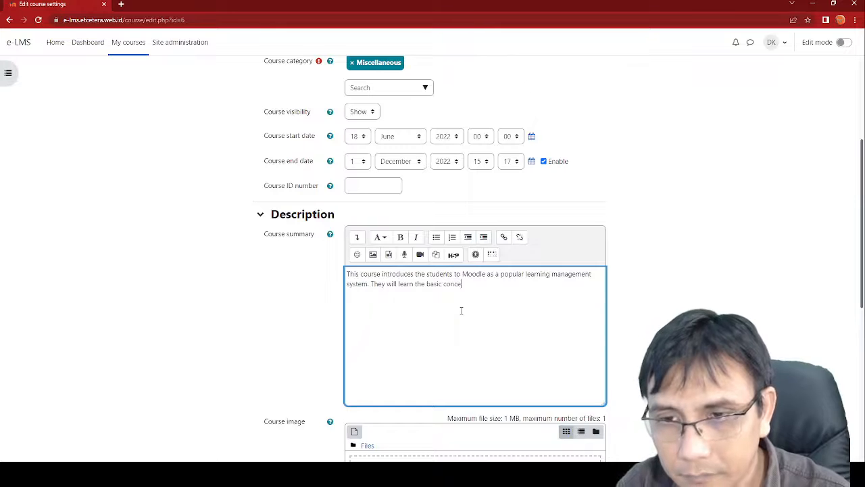
{"action": "type", "text": "pts in desi"}
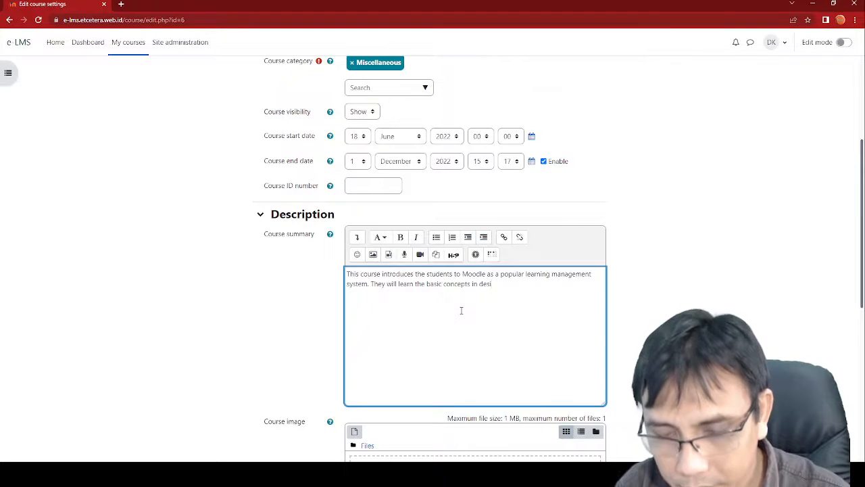
{"action": "type", "text": "gning "}
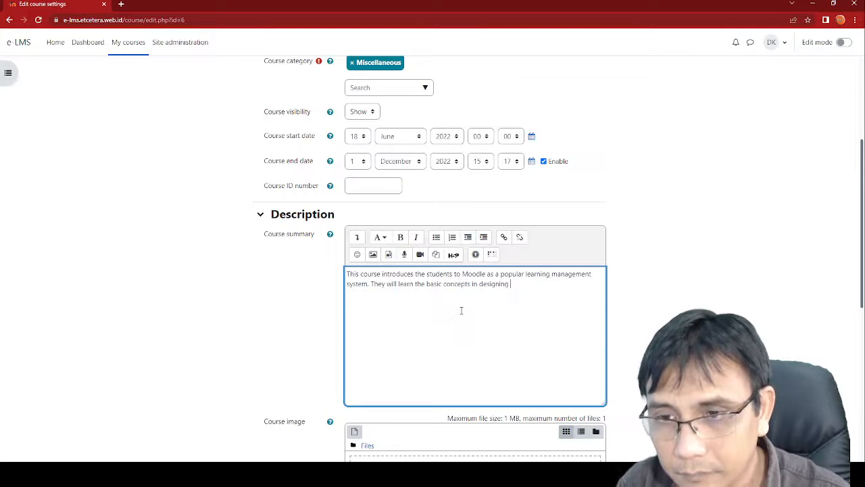
{"action": "type", "text": "and implementing LMS"}
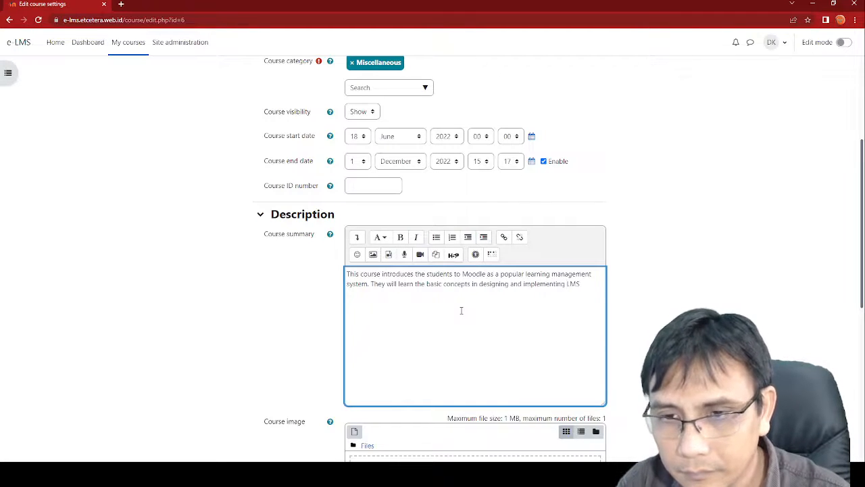
Complete the course summary's second sentence with "as well as do some practices in designing a Moodle Course"
{"action": "type", "text": " as well"}
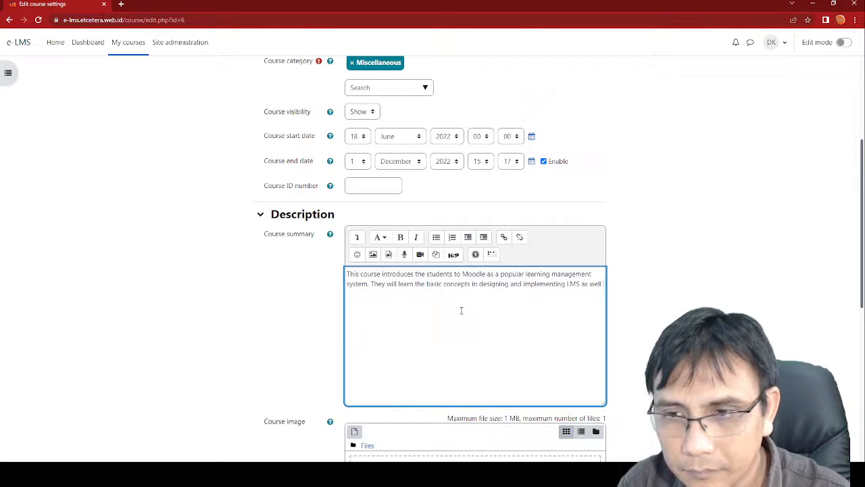
{"action": "type", "text": " as do spm"}
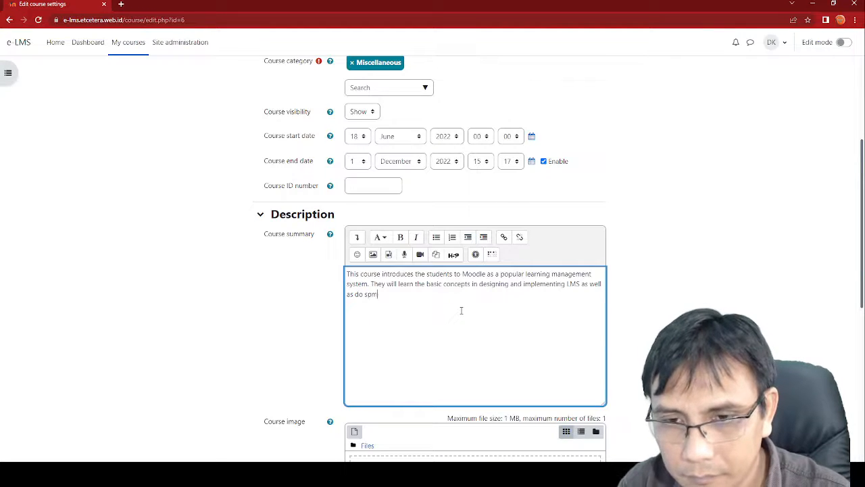
{"action": "key", "text": "BackSpace"}
{"action": "key", "text": "BackSpace"}
{"action": "type", "text": "ome pra"}
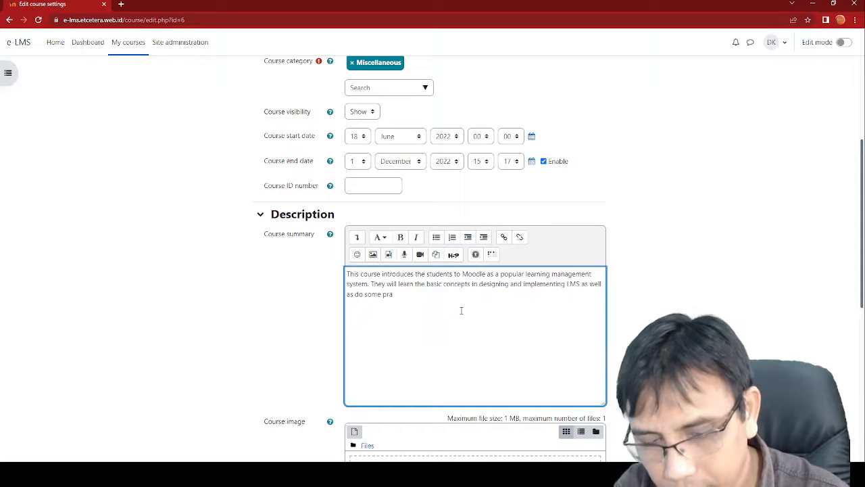
{"action": "type", "text": "ctives"}
{"action": "key", "text": "BackSpace"}
{"action": "key", "text": "BackSpace"}
{"action": "key", "text": "BackSpace"}
{"action": "key", "text": "BackSpace"}
{"action": "type", "text": "ce"}
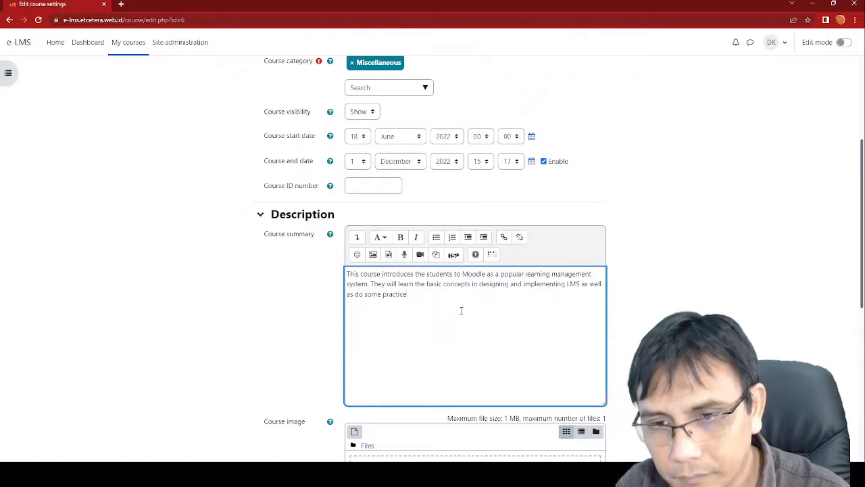
{"action": "type", "text": "s in designing a"}
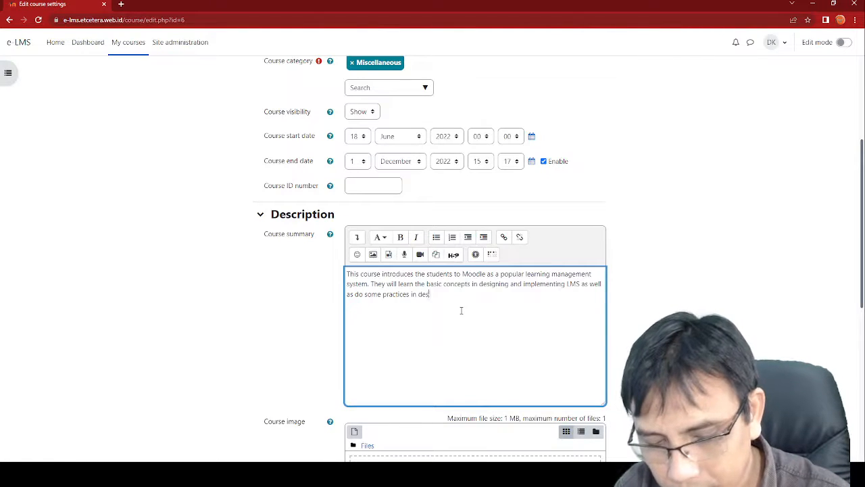
{"action": "type", "text": " Moodle"}
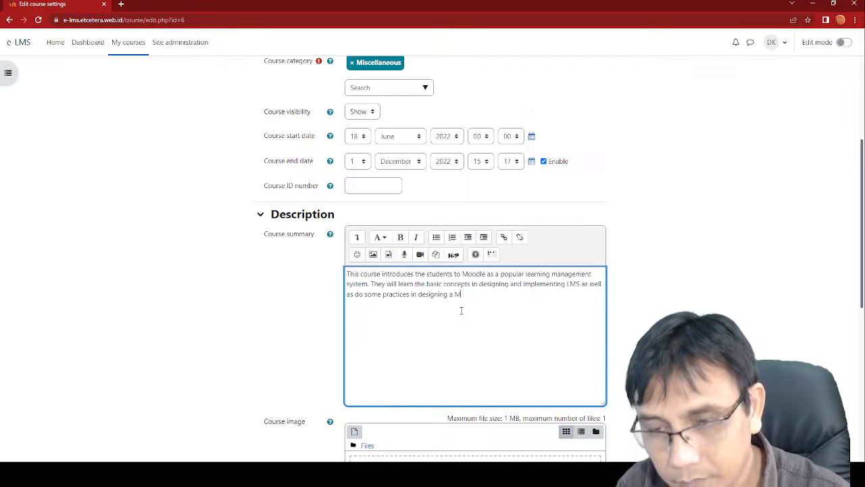
{"action": "type", "text": "urse"}
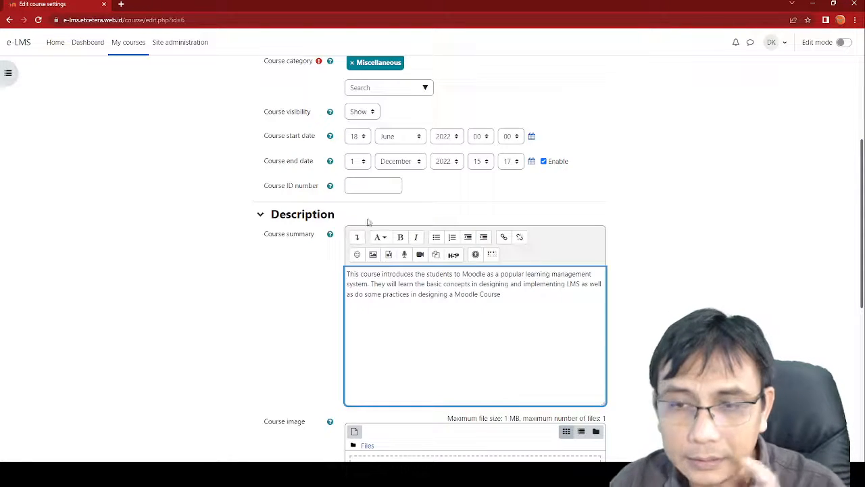
Upload the file Moodle.png as the course image
{"action": "scroll", "coordinate": [394, 238], "scroll_direction": "down", "scroll_amount": 3}
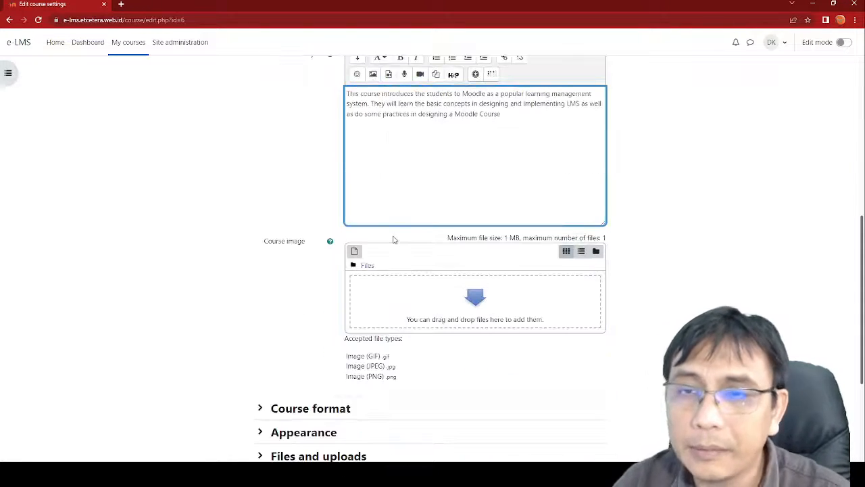
{"action": "scroll", "coordinate": [394, 239], "scroll_direction": "up", "scroll_amount": 2}
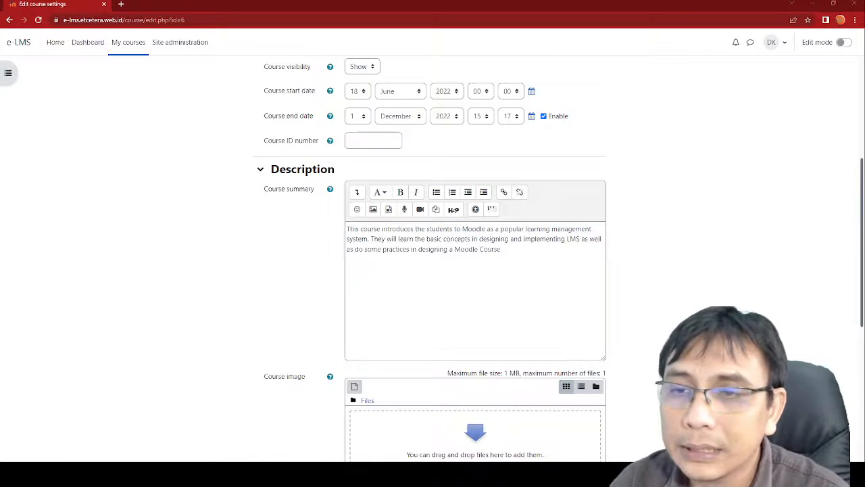
{"action": "left_click", "coordinate": [501, 248]}
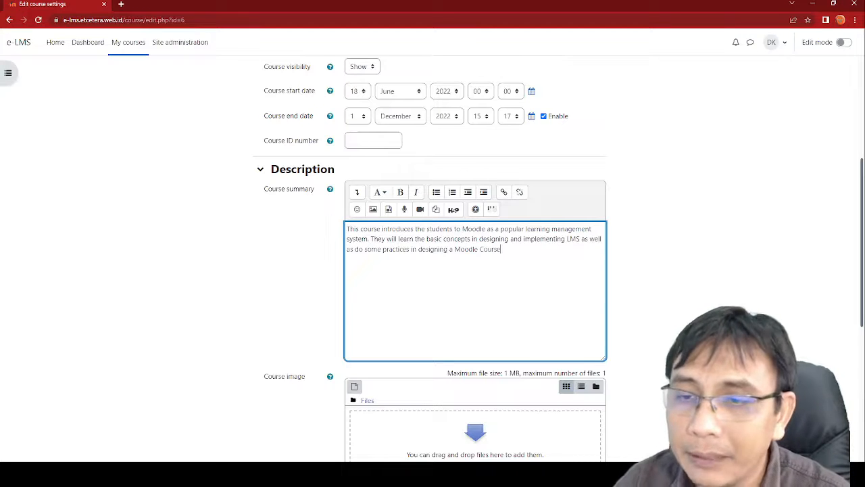
{"action": "scroll", "coordinate": [486, 270], "scroll_direction": "down", "scroll_amount": 2}
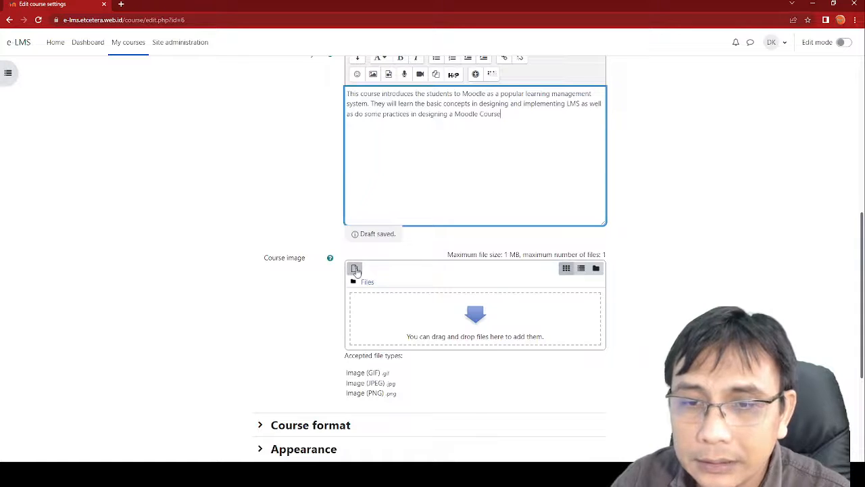
{"action": "scroll", "coordinate": [354, 295], "scroll_direction": "down", "scroll_amount": 1}
{"action": "left_click", "coordinate": [354, 224]}
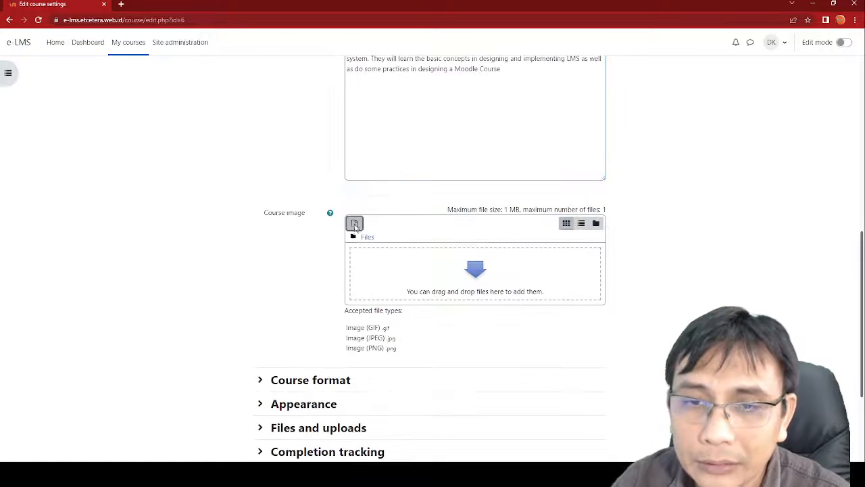
{"action": "left_click", "coordinate": [370, 213]}
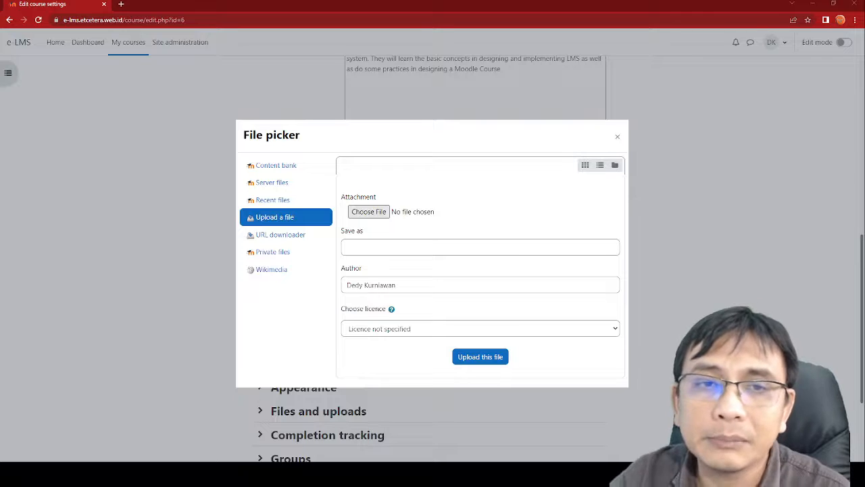
{"action": "double_click", "coordinate": [174, 110]}
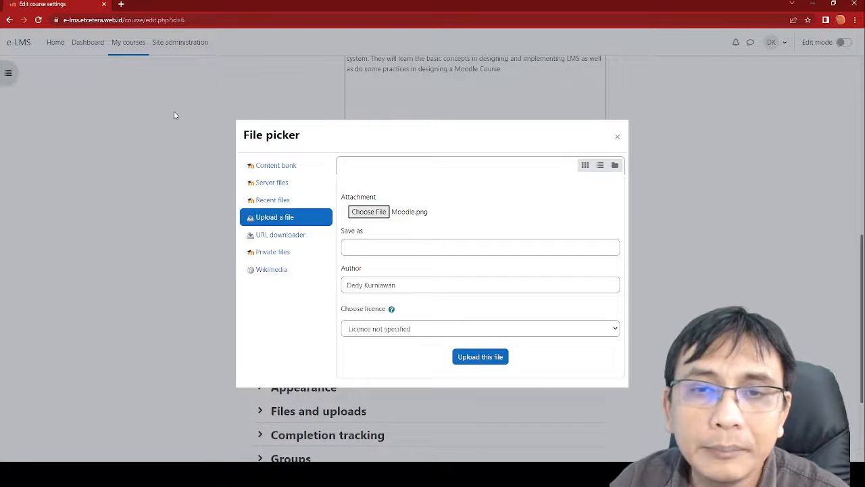
{"action": "left_click", "coordinate": [477, 359]}
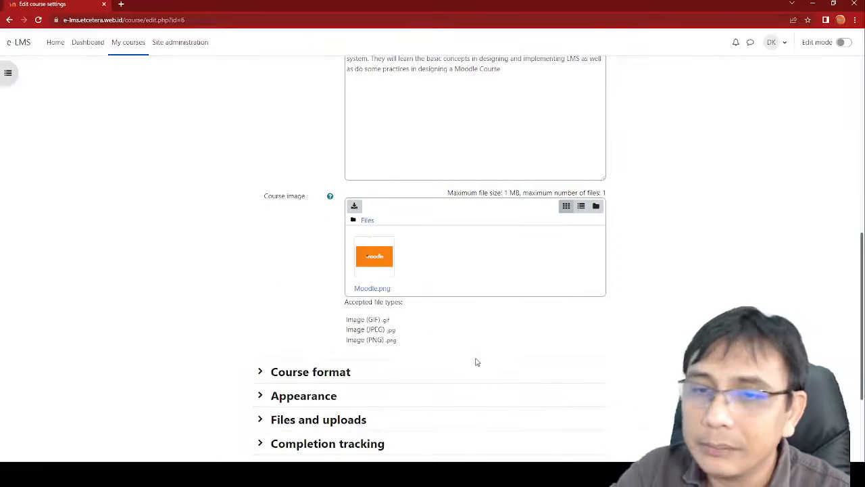
Expand the course format settings and review the available options for the course's format
{"action": "scroll", "coordinate": [476, 362], "scroll_direction": "down", "scroll_amount": 3}
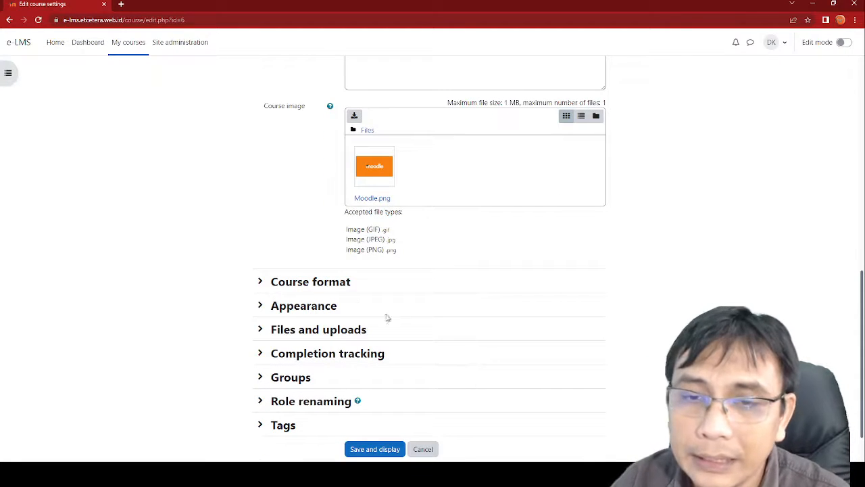
{"action": "left_click", "coordinate": [342, 288]}
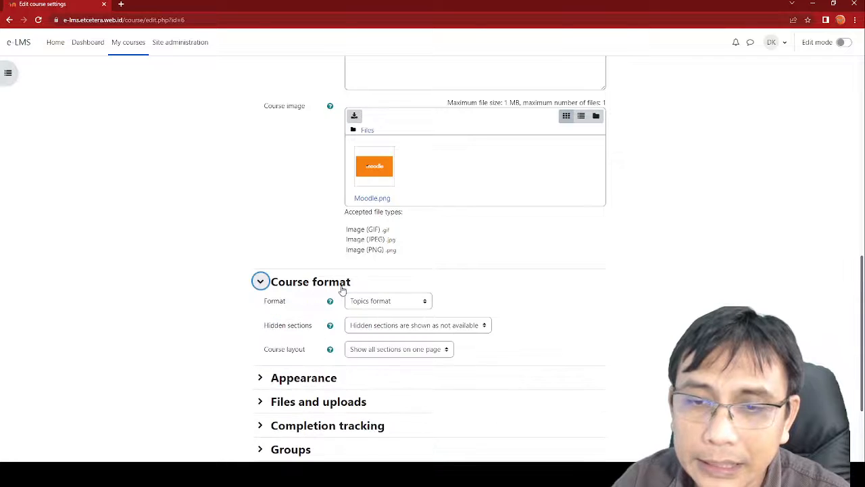
{"action": "scroll", "coordinate": [342, 287], "scroll_direction": "down", "scroll_amount": 3}
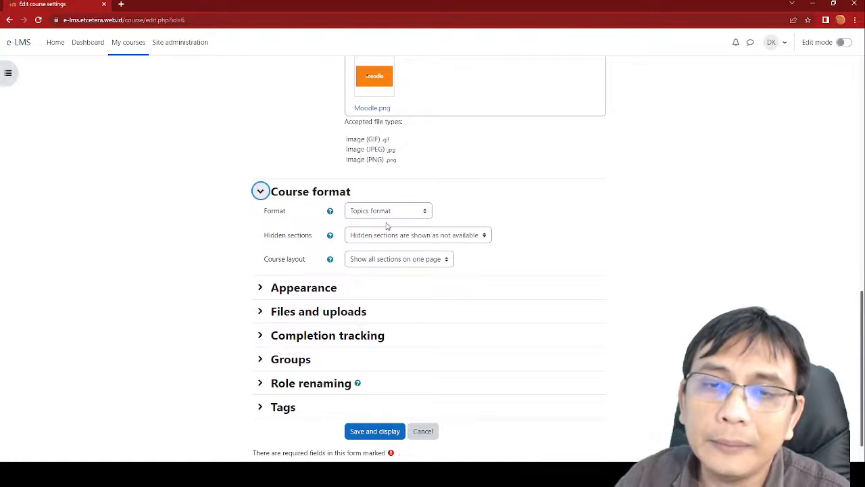
{"action": "left_click", "coordinate": [366, 212]}
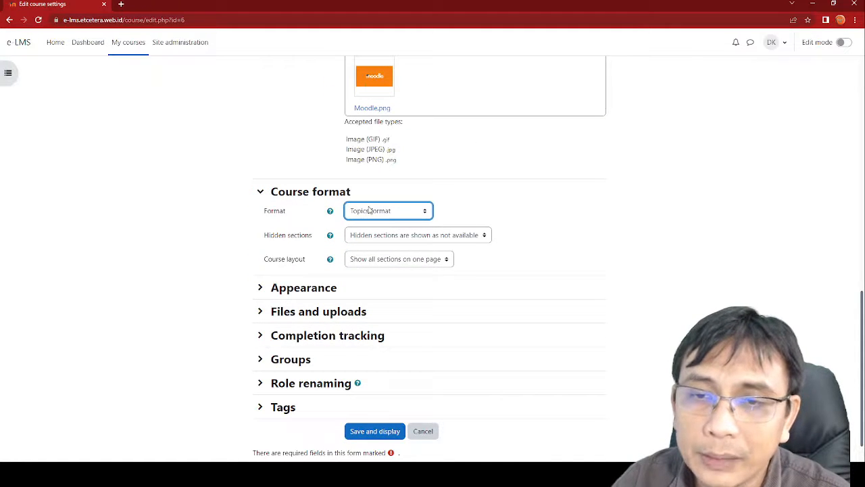
{"action": "left_click", "coordinate": [491, 210]}
{"action": "left_click", "coordinate": [407, 213]}
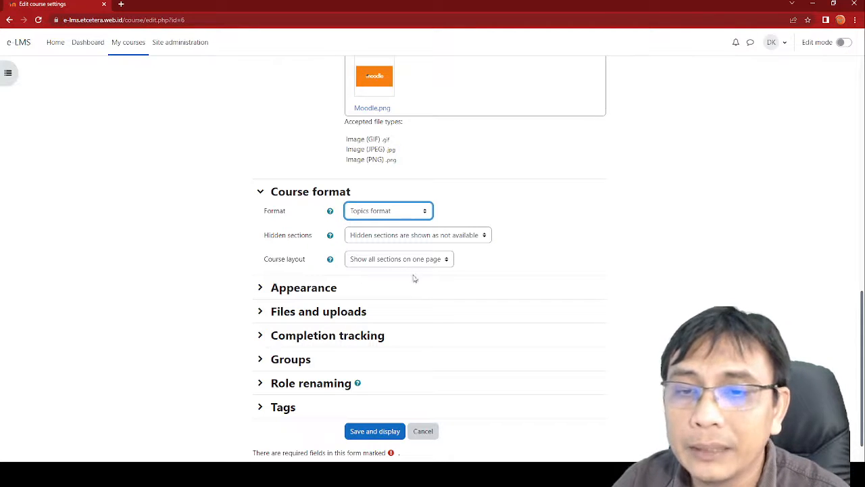
{"action": "left_click", "coordinate": [522, 215]}
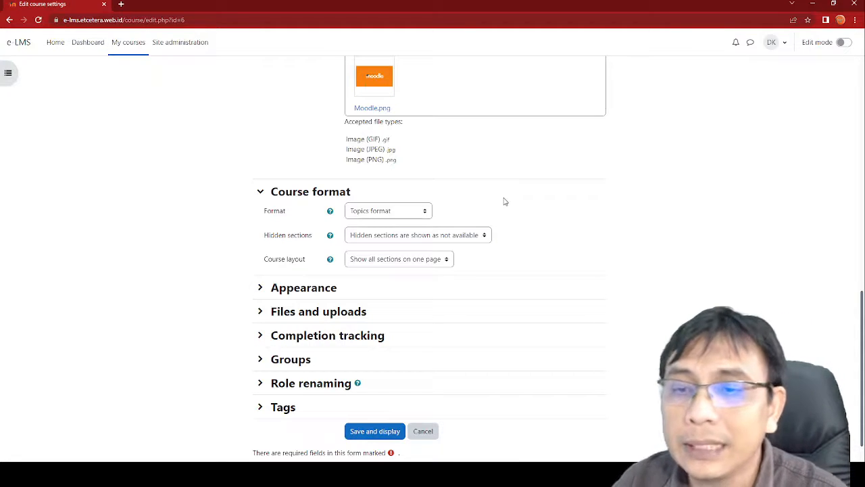
Expand the appearance settings and force the Trema theme for the course
{"action": "left_click", "coordinate": [314, 288]}
{"action": "scroll", "coordinate": [315, 290], "scroll_direction": "down", "scroll_amount": 2}
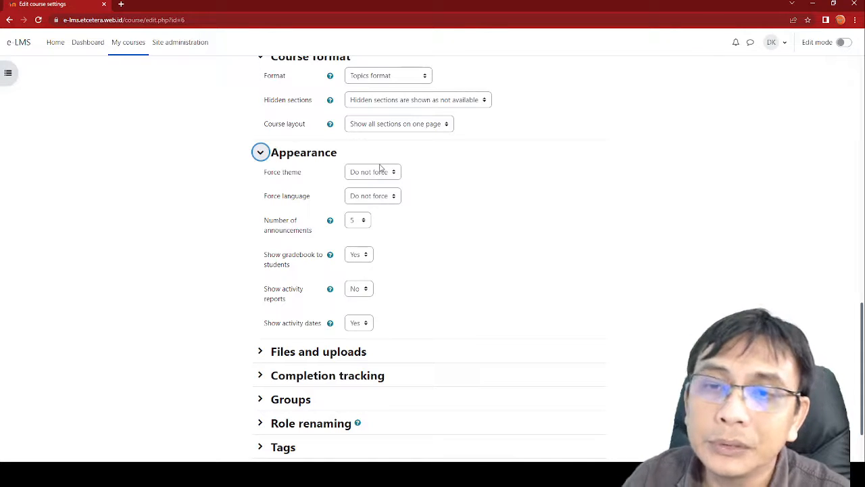
{"action": "key", "text": "Tab"}
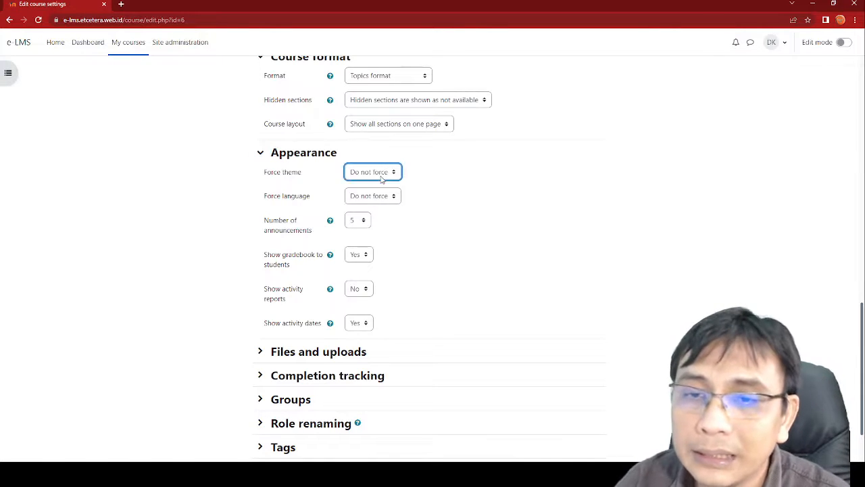
{"action": "key", "text": "t"}
{"action": "left_click", "coordinate": [435, 220]}
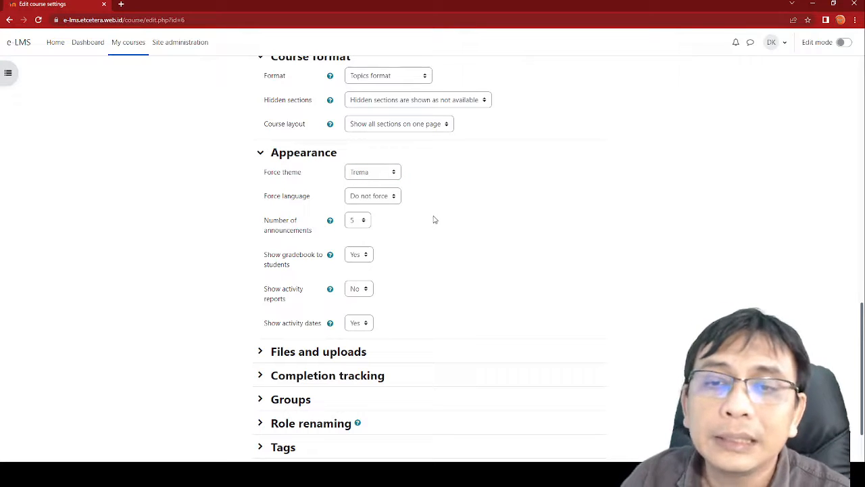
Review the forced theme choice, then expand the files and uploads settings and examine the maximum upload size options
{"action": "left_click", "coordinate": [396, 177]}
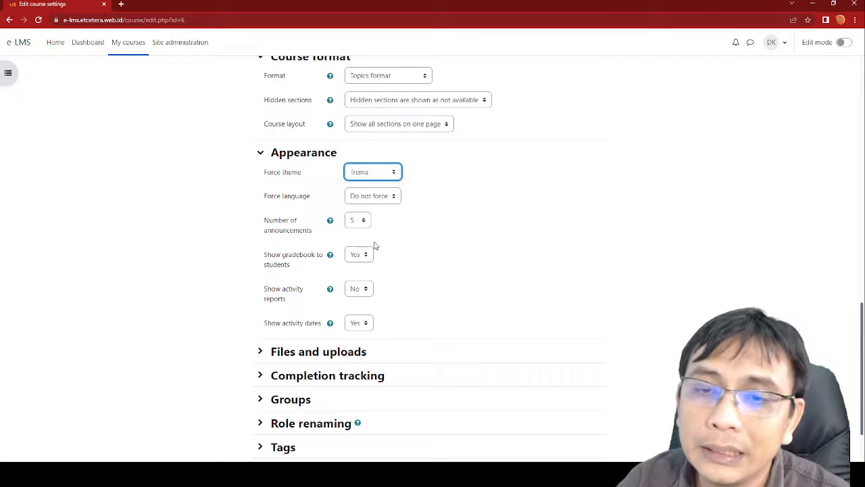
{"action": "left_click", "coordinate": [450, 242]}
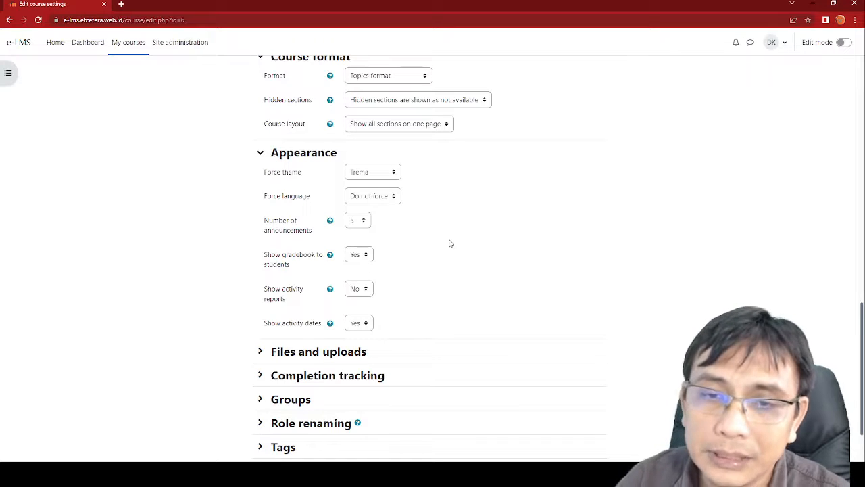
{"action": "scroll", "coordinate": [447, 257], "scroll_direction": "down", "scroll_amount": 2}
{"action": "left_click", "coordinate": [346, 277]}
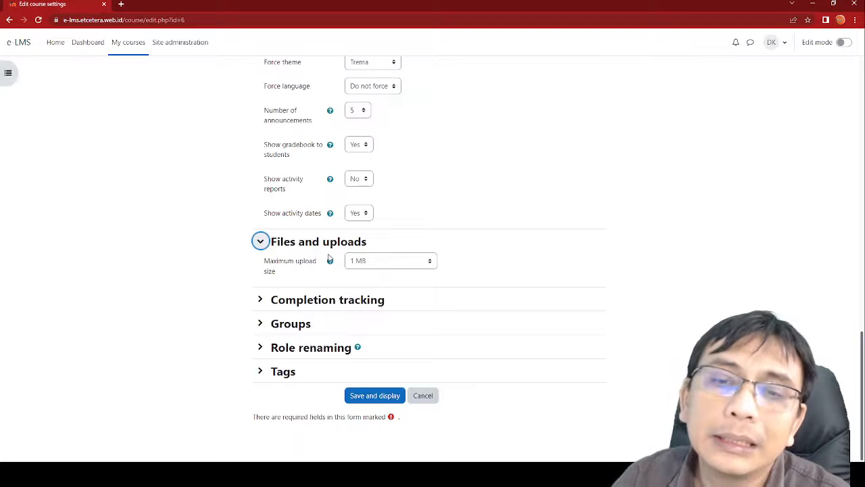
{"action": "left_click", "coordinate": [381, 269]}
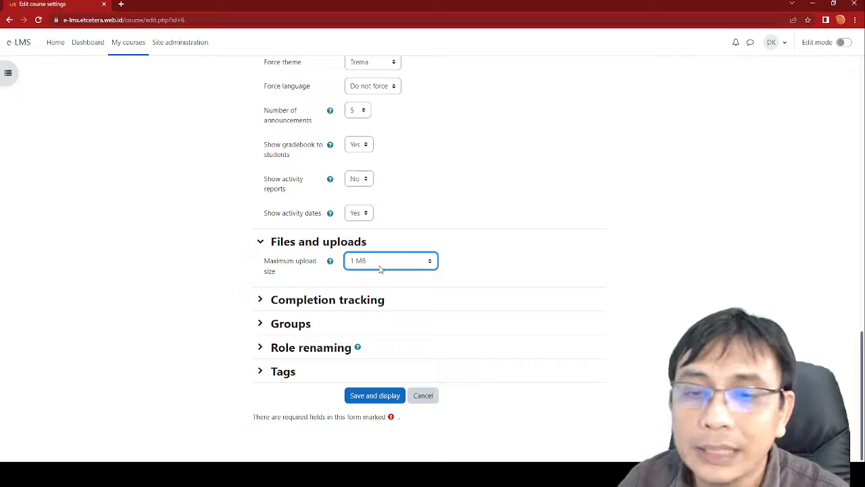
{"action": "left_click", "coordinate": [557, 237]}
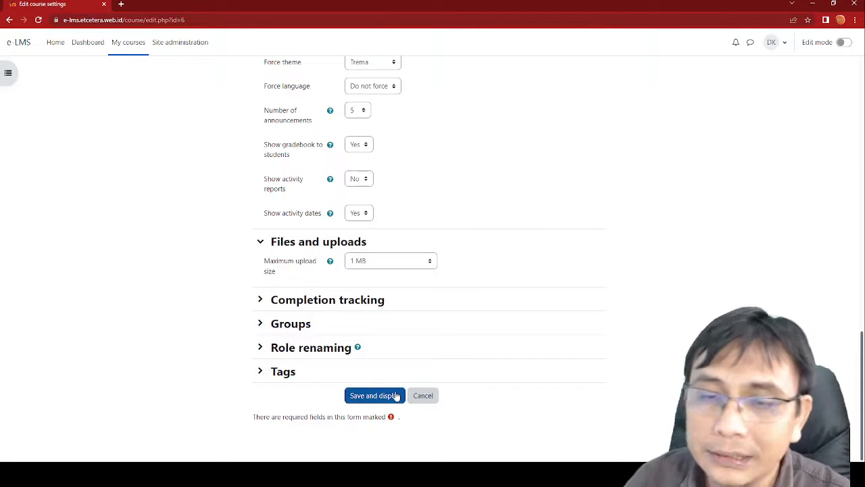
Review the completed course settings, then save them and display the course page
{"action": "scroll", "coordinate": [417, 142], "scroll_direction": "up", "scroll_amount": 8}
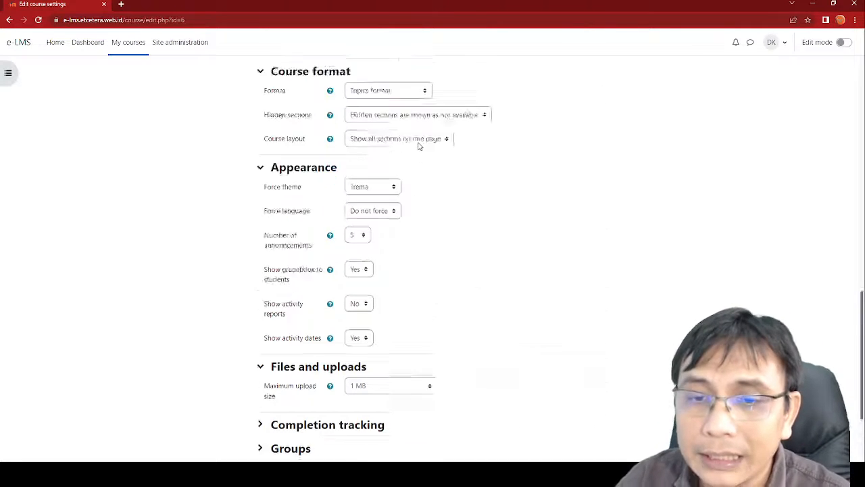
{"action": "scroll", "coordinate": [404, 130], "scroll_direction": "down", "scroll_amount": 2}
{"action": "scroll", "coordinate": [403, 130], "scroll_direction": "down", "scroll_amount": 10}
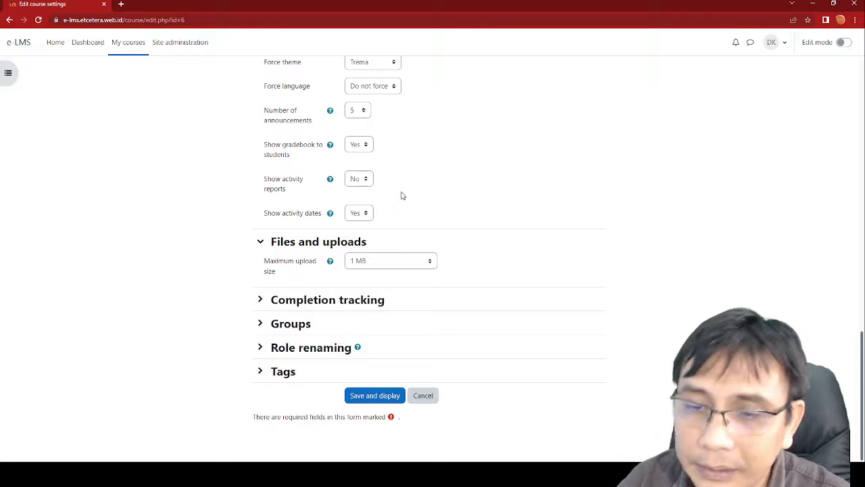
{"action": "left_click", "coordinate": [382, 398]}
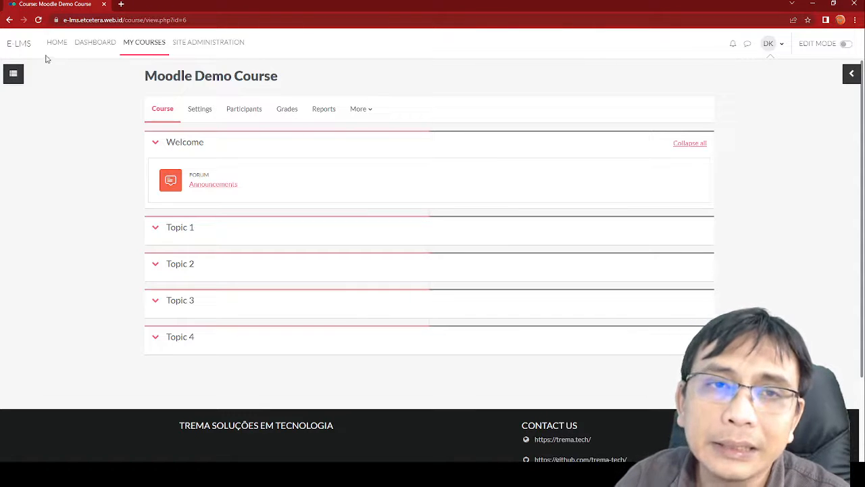
Examine how Moodle Demo Course is presented on the dashboard and in the site home's list of available courses
{"action": "left_click", "coordinate": [93, 52]}
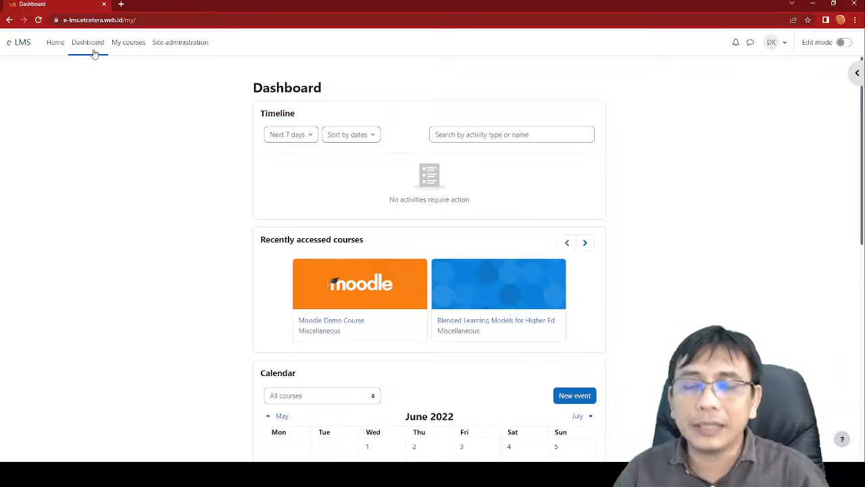
{"action": "scroll", "coordinate": [324, 203], "scroll_direction": "down", "scroll_amount": 2}
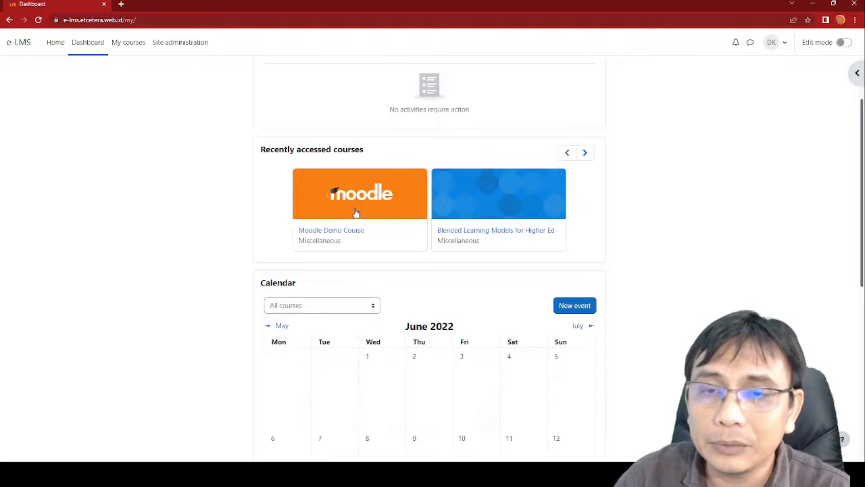
{"action": "scroll", "coordinate": [356, 214], "scroll_direction": "down", "scroll_amount": 1}
{"action": "scroll", "coordinate": [357, 214], "scroll_direction": "up", "scroll_amount": 2}
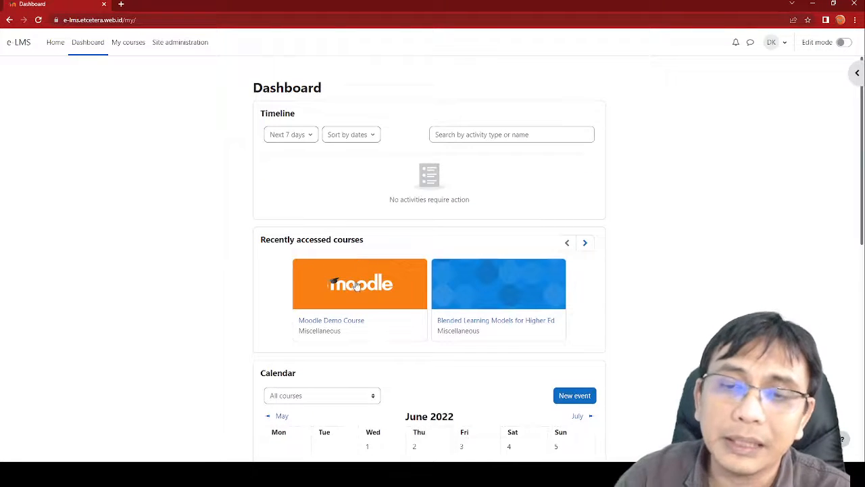
{"action": "scroll", "coordinate": [353, 285], "scroll_direction": "down", "scroll_amount": 2}
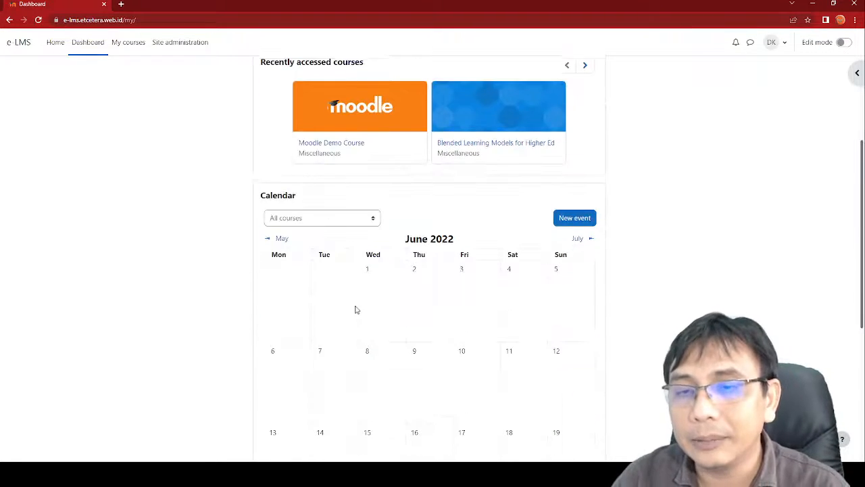
{"action": "scroll", "coordinate": [354, 310], "scroll_direction": "up", "scroll_amount": 2}
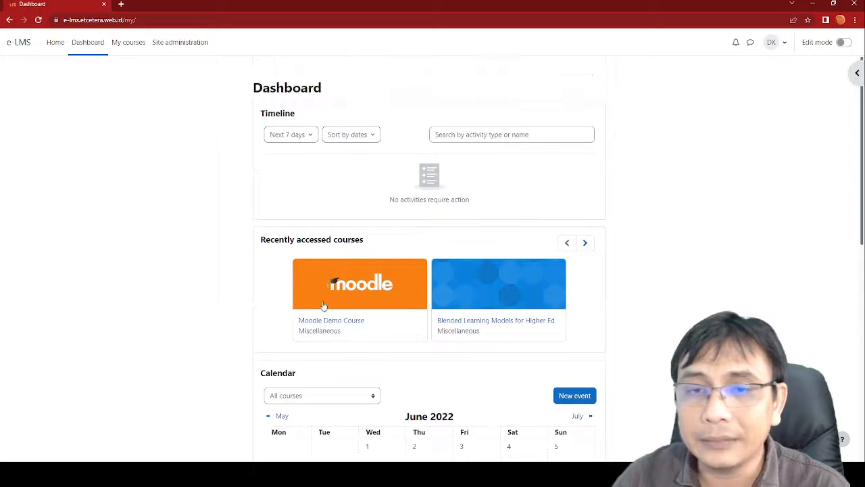
{"action": "left_click", "coordinate": [62, 47]}
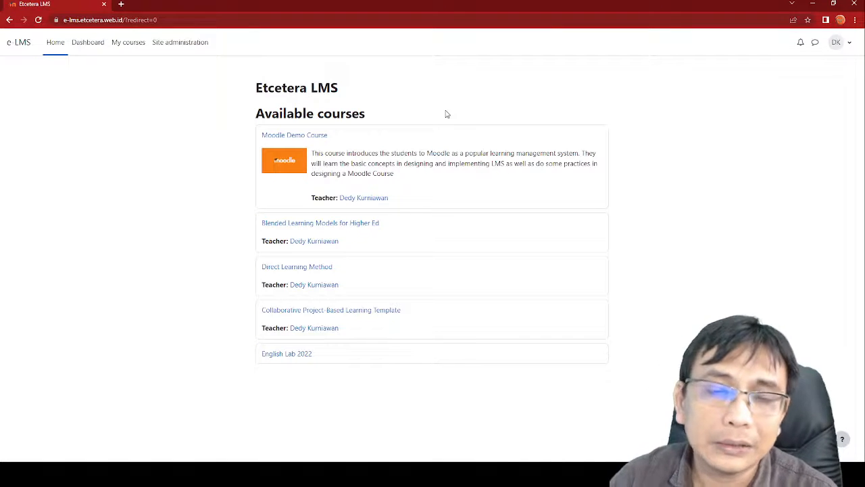
Open Moodle Demo Course from the available courses and turn on edit mode
{"action": "left_click", "coordinate": [323, 138]}
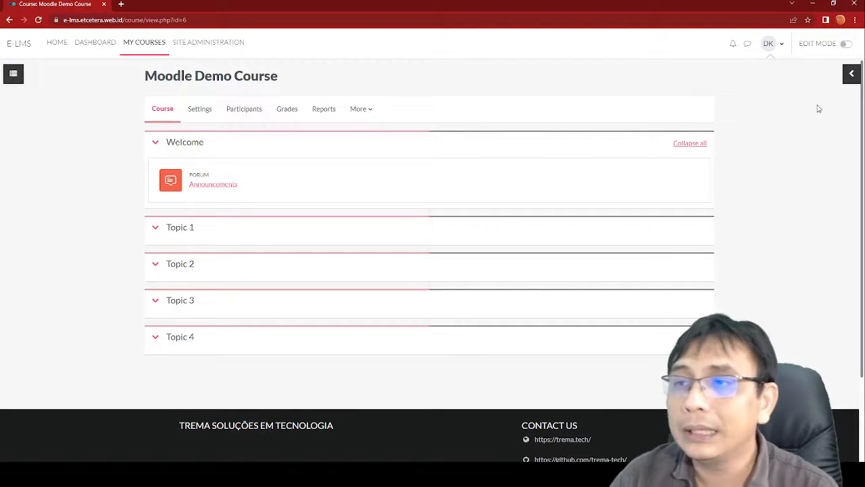
{"action": "left_click", "coordinate": [845, 44]}
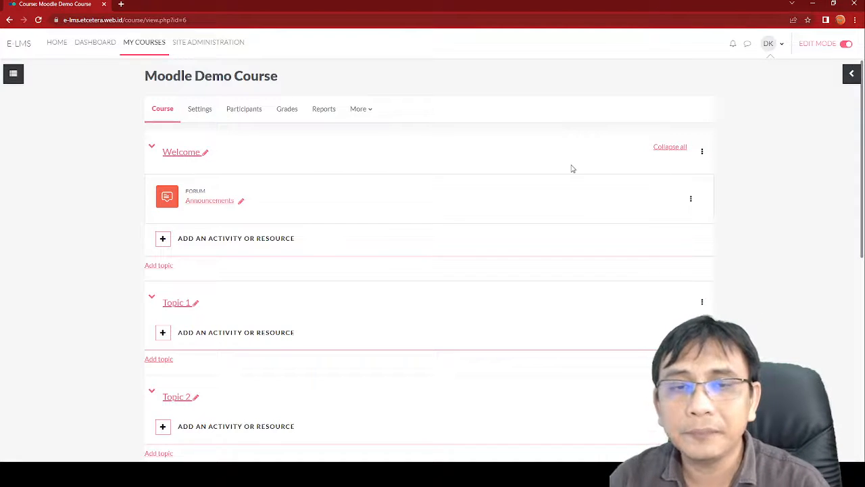
Rename the Topic 1 section as "Week 1 - Introduction to the course"
{"action": "scroll", "coordinate": [571, 168], "scroll_direction": "down", "scroll_amount": 1}
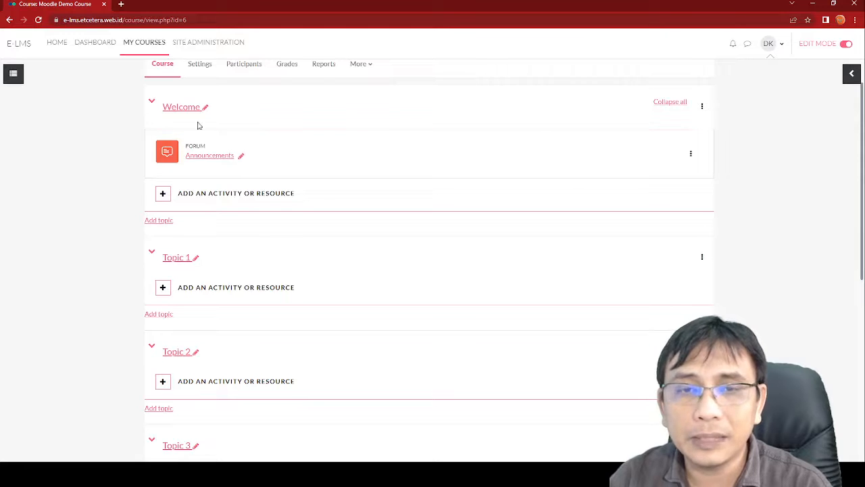
{"action": "left_click", "coordinate": [197, 262]}
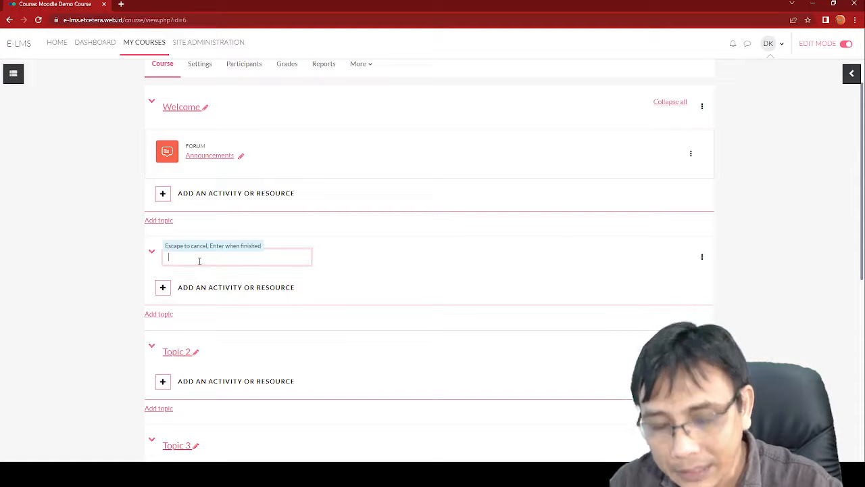
{"action": "type", "text": "Week"}
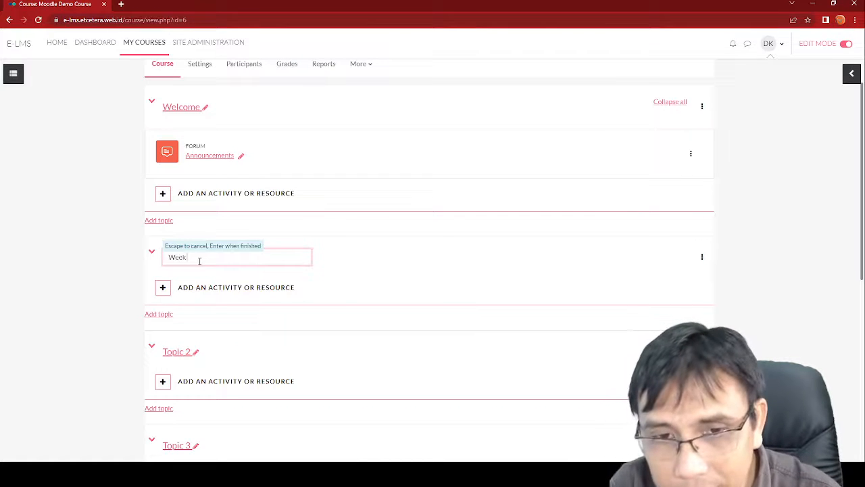
{"action": "type", "text": " 1"}
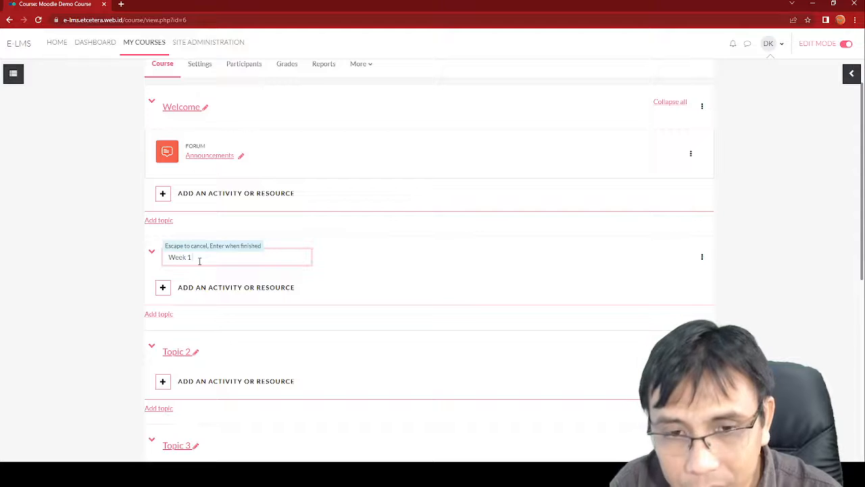
{"action": "type", "text": " - Intr"}
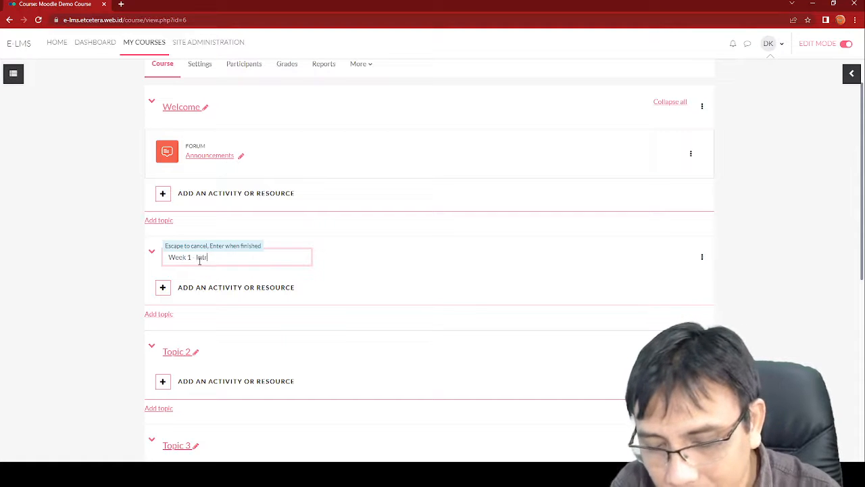
{"action": "type", "text": "oduct"}
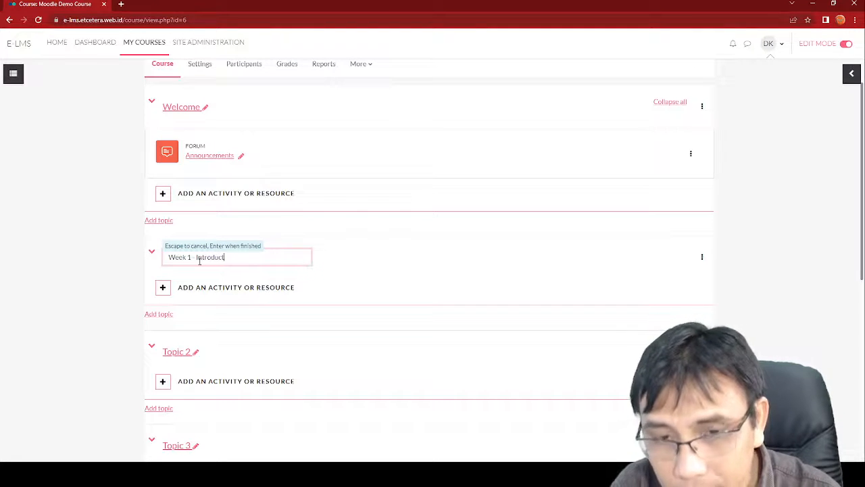
{"action": "type", "text": "ion to the cousre"}
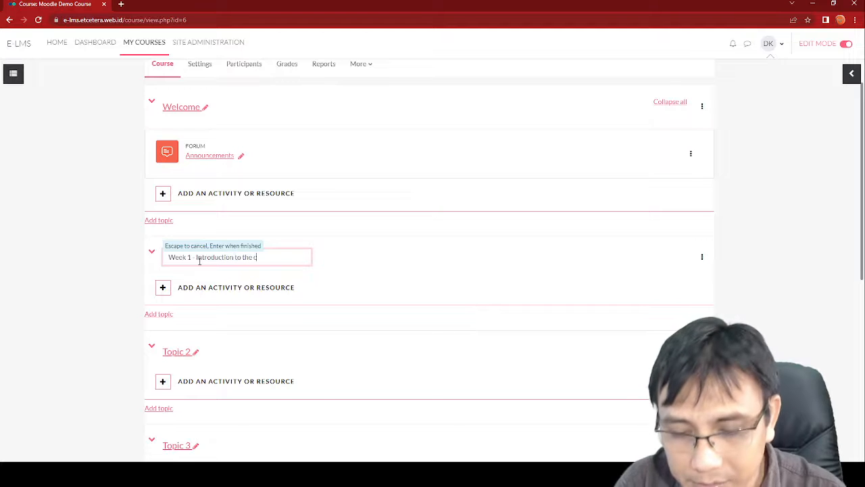
{"action": "key", "text": "BackSpace"}
{"action": "key", "text": "BackSpace"}
{"action": "key", "text": "BackSpace"}
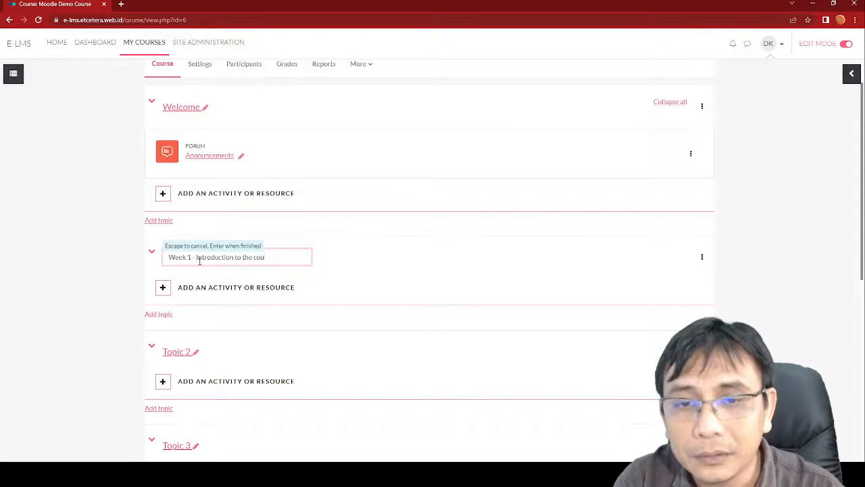
{"action": "type", "text": "rse"}
{"action": "key", "text": "Return"}
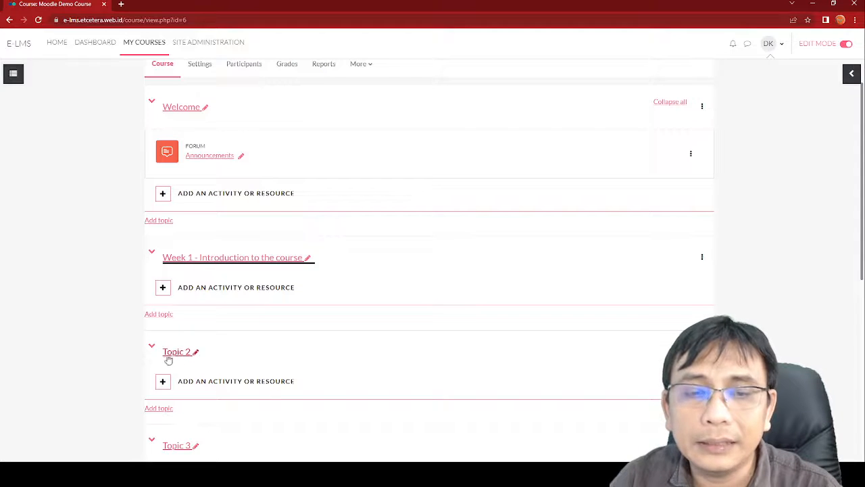
Rename the Topic 2 section as "Week 2 - Phonology"
{"action": "scroll", "coordinate": [197, 357], "scroll_direction": "down", "scroll_amount": 2}
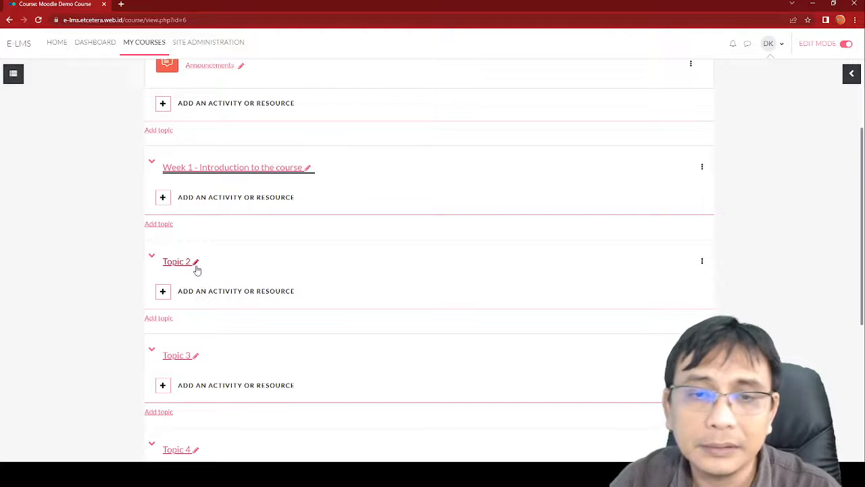
{"action": "left_click", "coordinate": [196, 262]}
{"action": "type", "text": "We"}
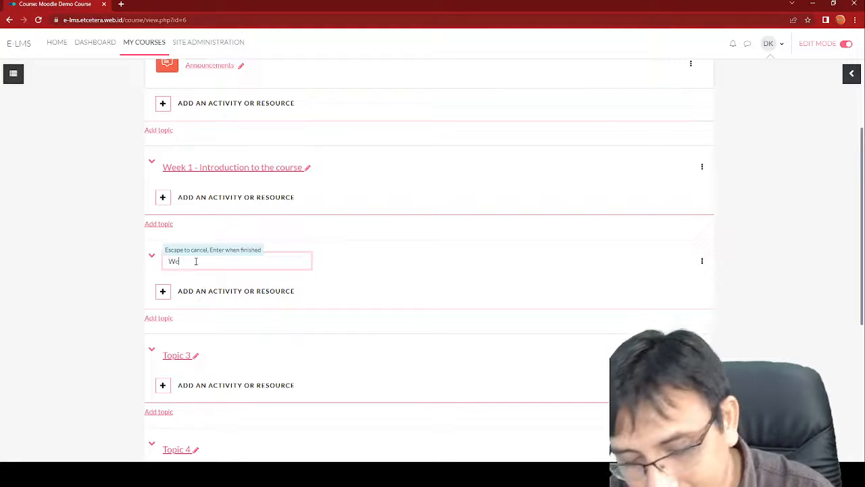
{"action": "type", "text": "ek 2"}
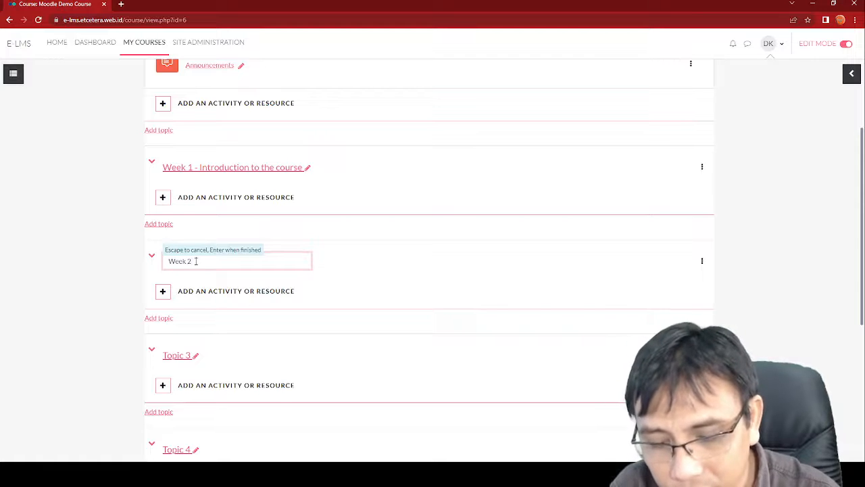
{"action": "type", "text": " Phonology"}
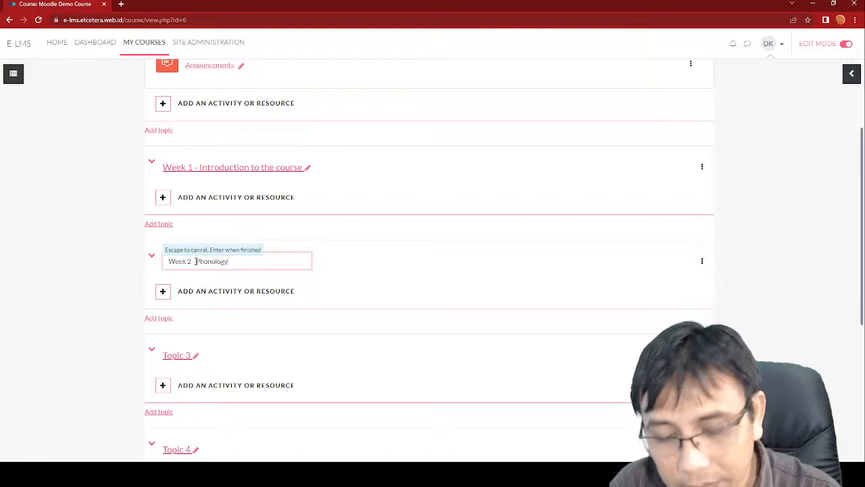
{"action": "key", "text": "Return"}
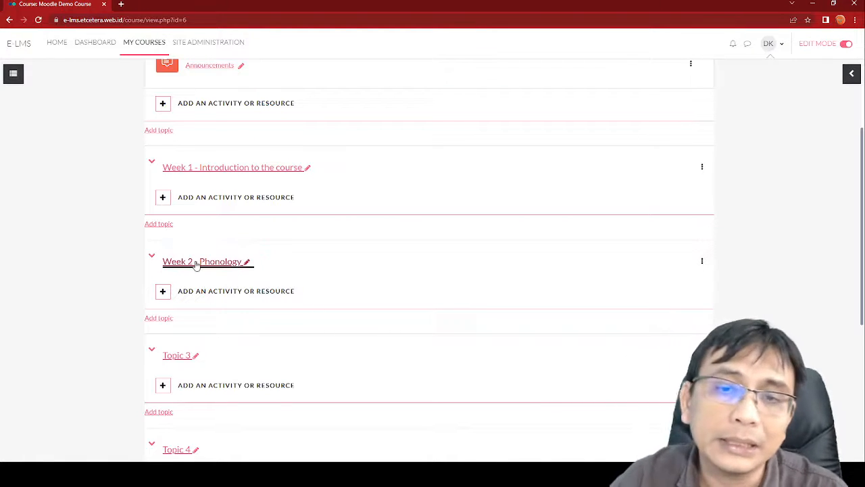
Rename the Topic 3 section as "Week 3 - Morphology"
{"action": "scroll", "coordinate": [218, 328], "scroll_direction": "down", "scroll_amount": 1}
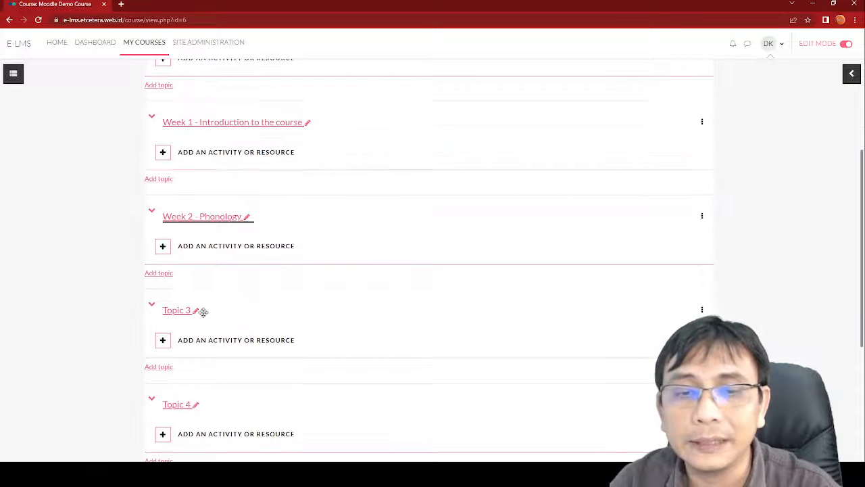
{"action": "left_click", "coordinate": [195, 309]}
{"action": "type", "text": "W"}
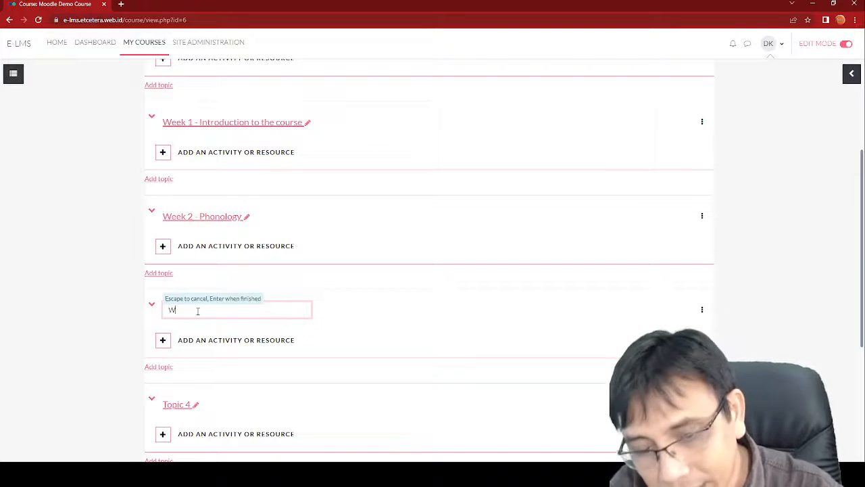
{"action": "type", "text": "eek 3 - "}
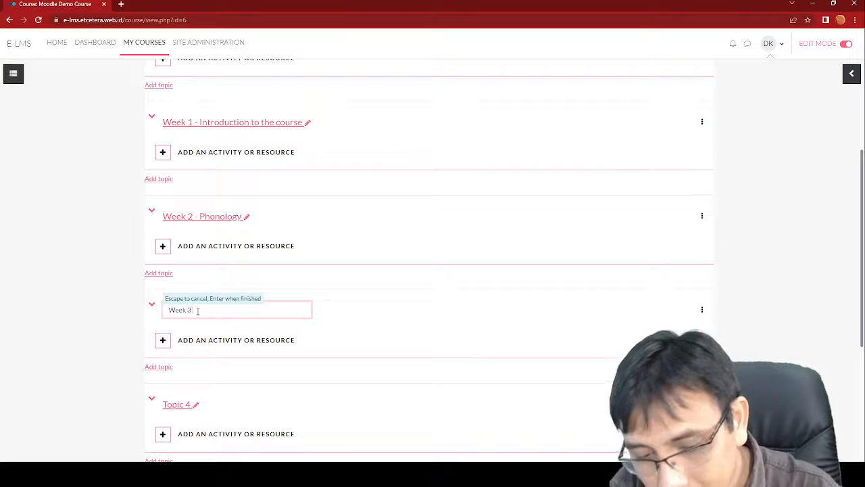
{"action": "type", "text": "Morpho"}
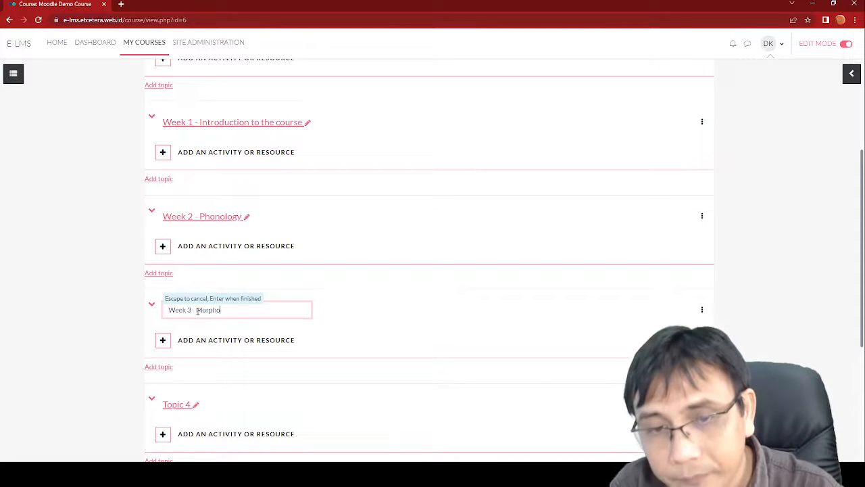
{"action": "type", "text": "logy"}
{"action": "key", "text": "Return"}
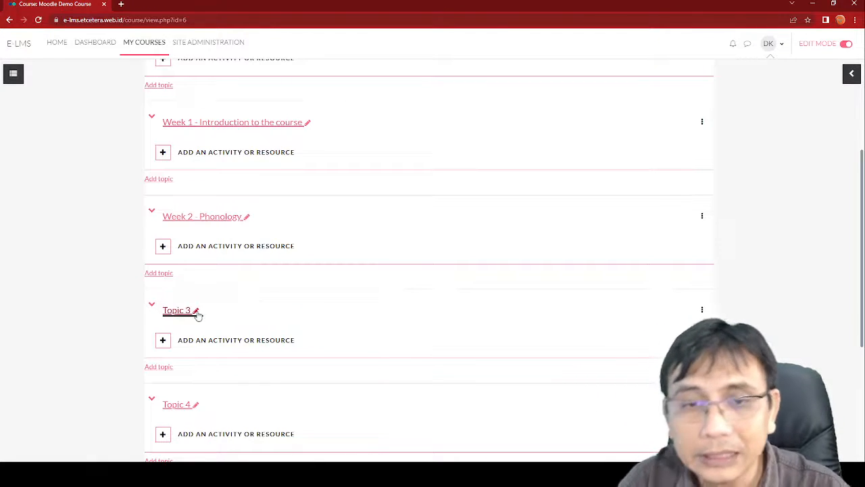
Rename the Topic 4 section as "Week 4 - Syntax"
{"action": "scroll", "coordinate": [192, 317], "scroll_direction": "down", "scroll_amount": 2}
{"action": "left_click", "coordinate": [196, 315]}
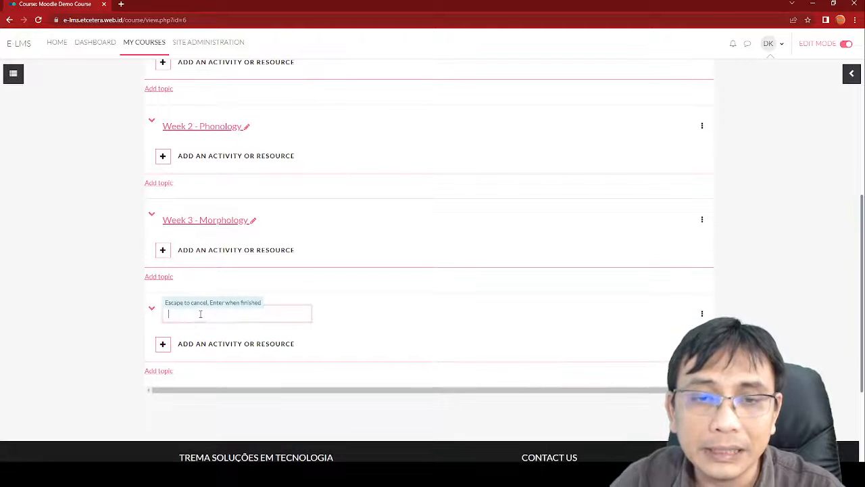
{"action": "type", "text": "Week"}
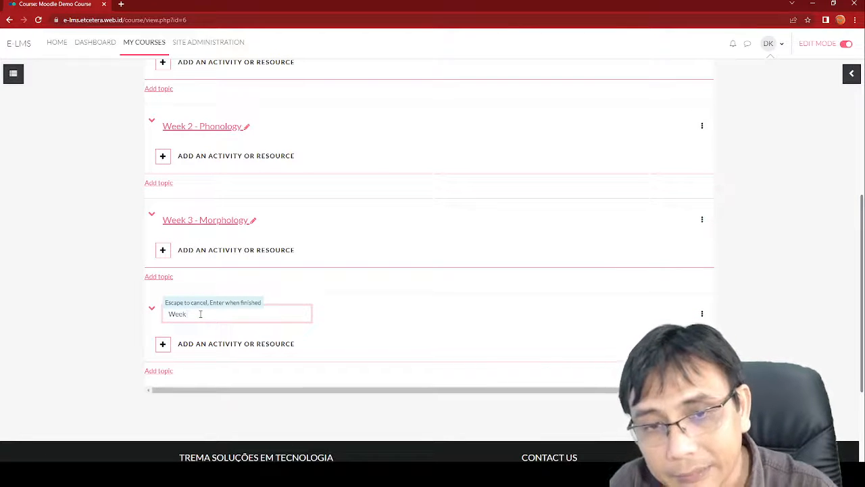
{"action": "type", "text": " 4 - "}
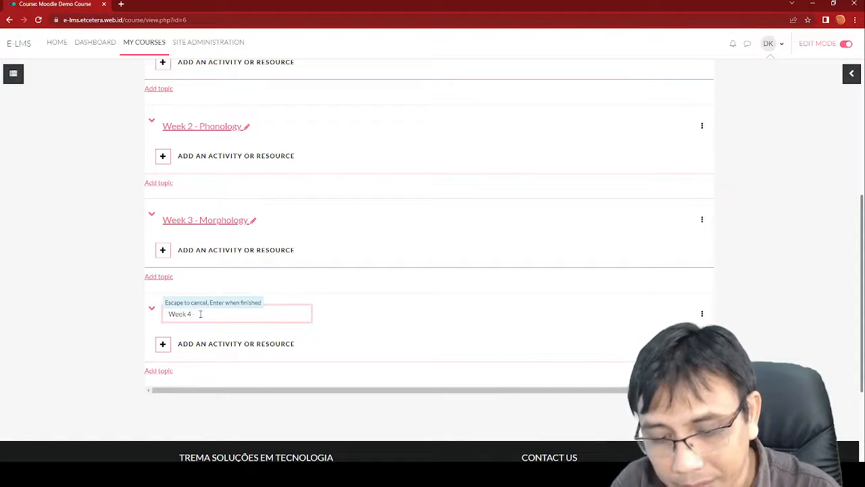
{"action": "type", "text": "Syntax"}
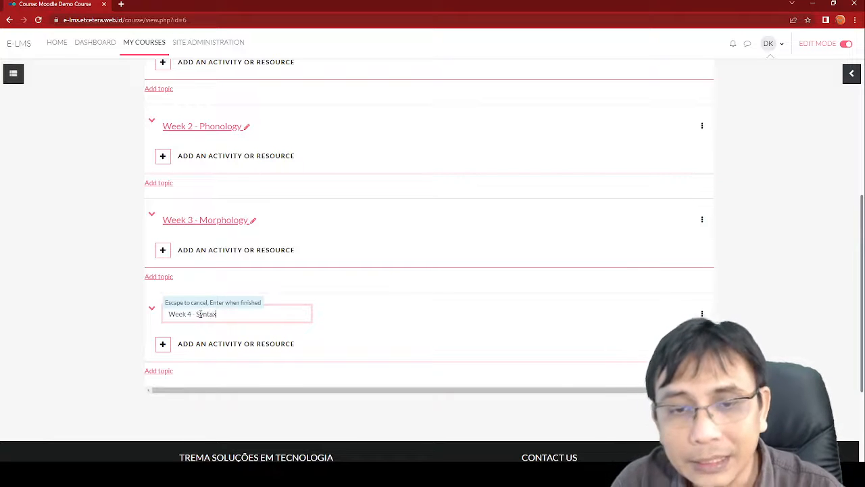
{"action": "key", "text": "Return"}
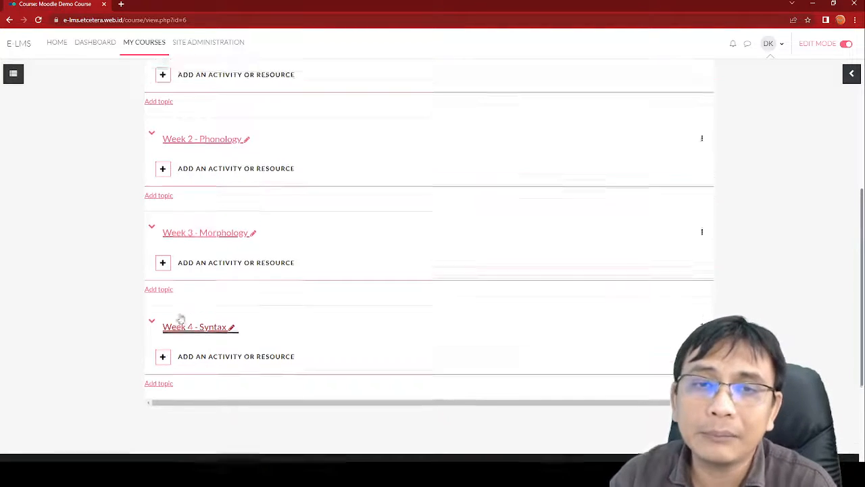
{"action": "scroll", "coordinate": [178, 314], "scroll_direction": "up", "scroll_amount": 2}
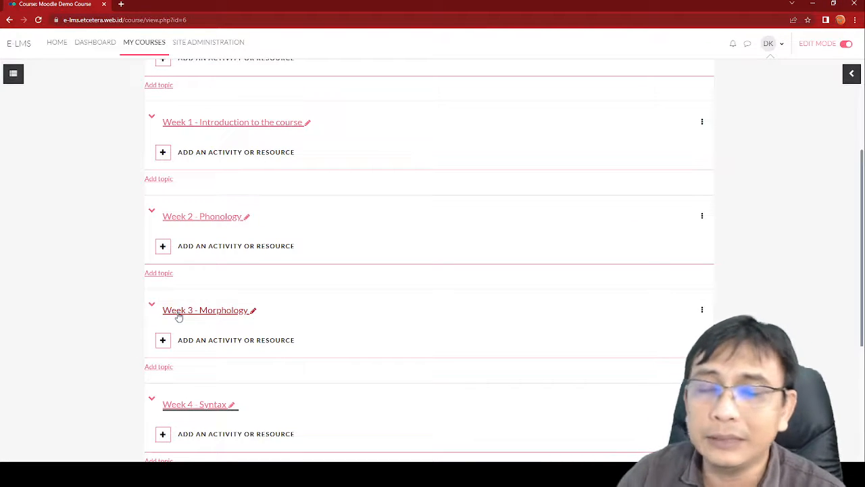
{"action": "scroll", "coordinate": [232, 318], "scroll_direction": "up", "scroll_amount": 3}
{"action": "scroll", "coordinate": [293, 148], "scroll_direction": "down", "scroll_amount": 6}
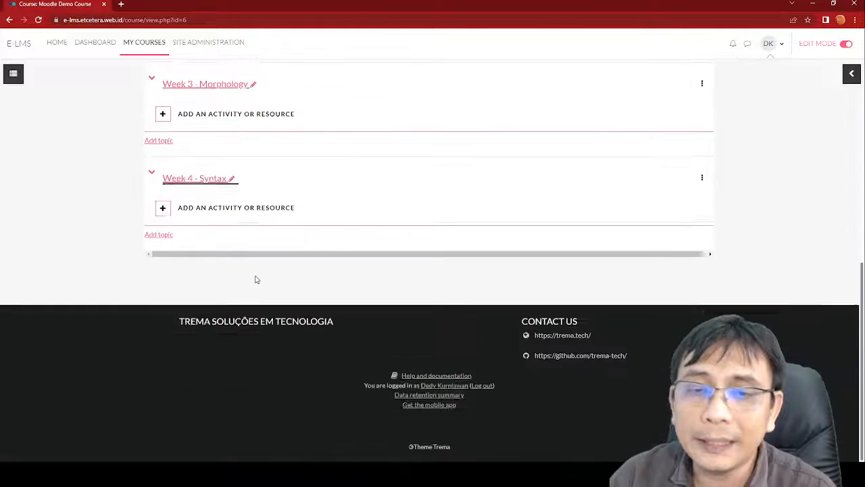
{"action": "scroll", "coordinate": [257, 277], "scroll_direction": "up", "scroll_amount": 3}
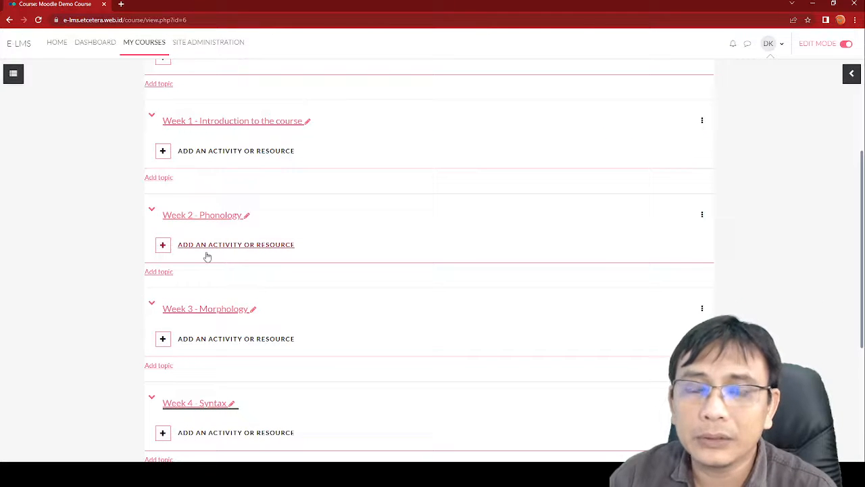
{"action": "scroll", "coordinate": [207, 257], "scroll_direction": "down", "scroll_amount": 3}
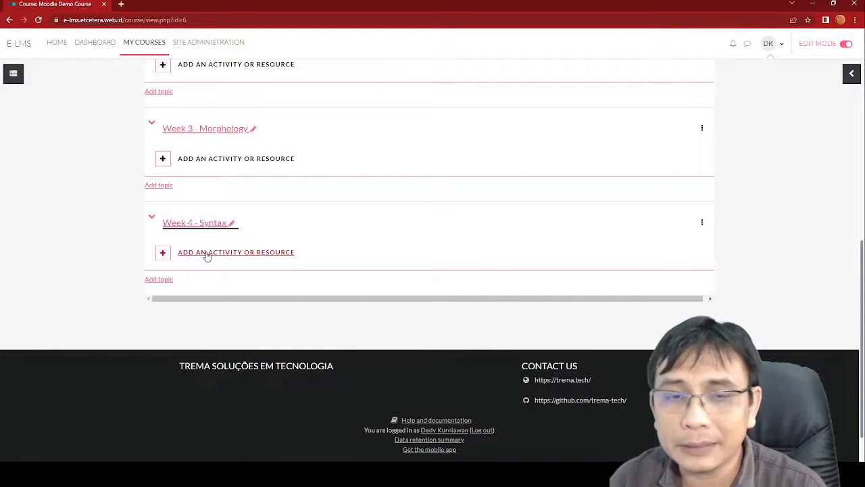
{"action": "scroll", "coordinate": [160, 285], "scroll_direction": "up", "scroll_amount": 3}
Add a topic after the Week 4 section and name it "Week 5 - Semantics"
{"action": "scroll", "coordinate": [220, 256], "scroll_direction": "down", "scroll_amount": 2}
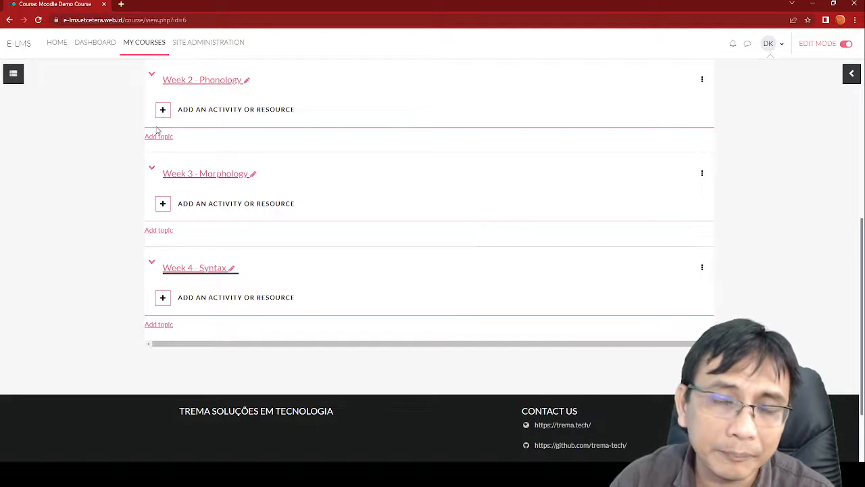
{"action": "left_click", "coordinate": [159, 326]}
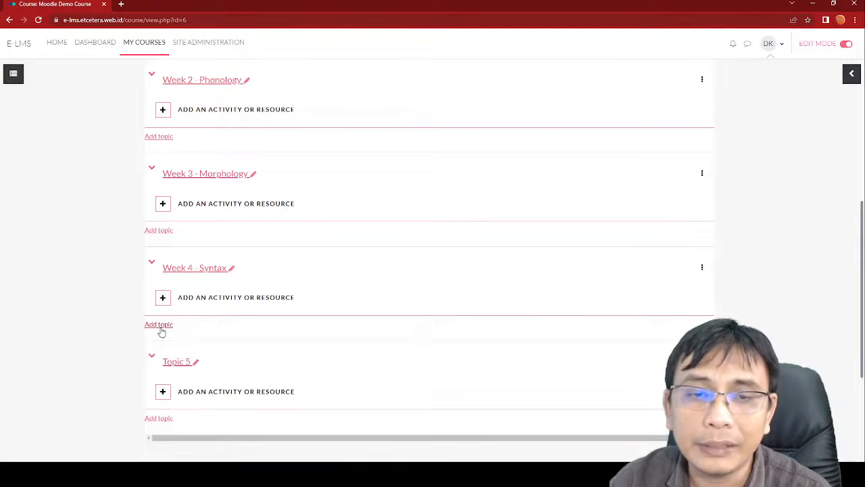
{"action": "scroll", "coordinate": [169, 318], "scroll_direction": "down", "scroll_amount": 2}
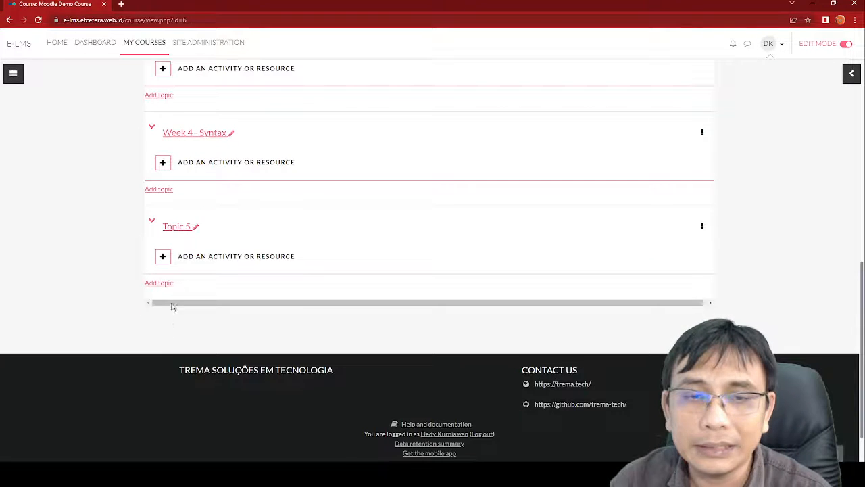
{"action": "left_click", "coordinate": [196, 228]}
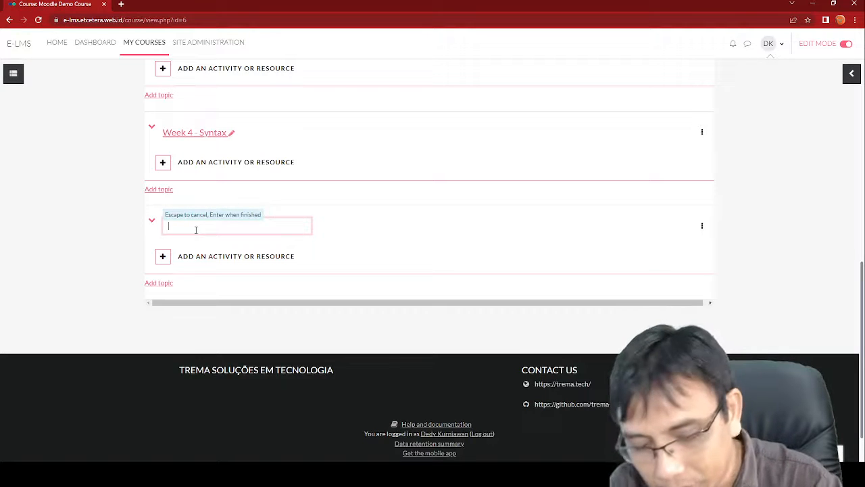
{"action": "type", "text": "Week"}
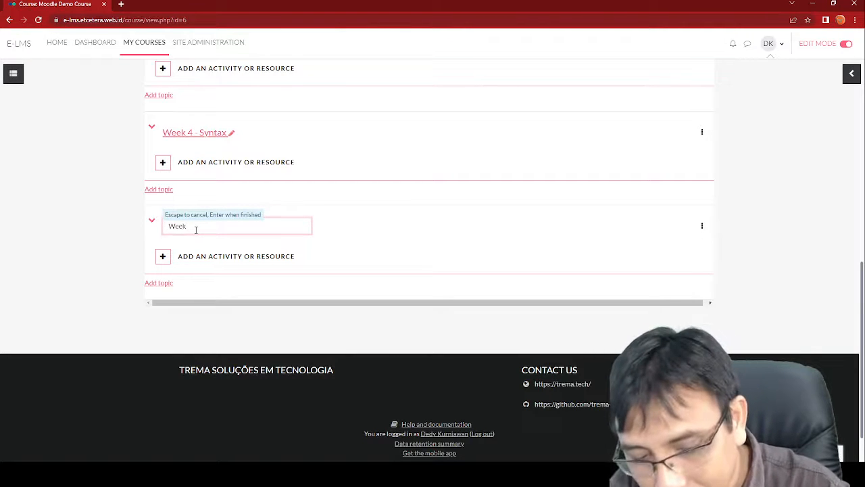
{"action": "type", "text": " 5 - Semantics"}
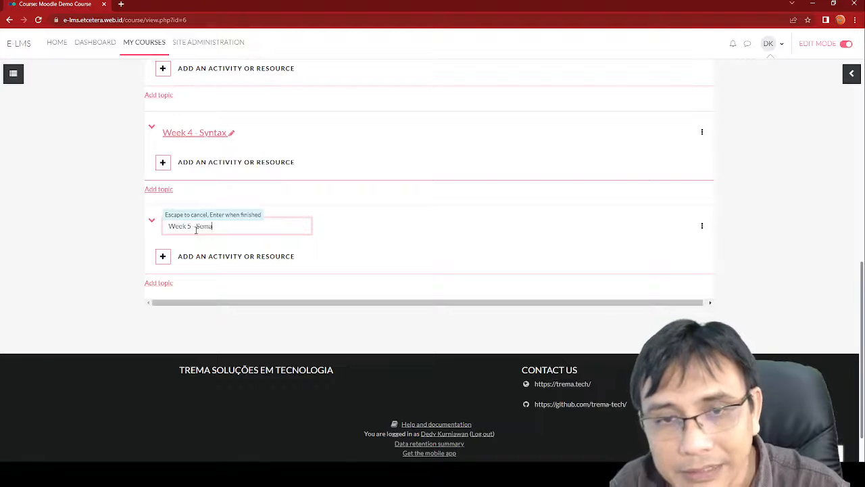
{"action": "key", "text": "Return"}
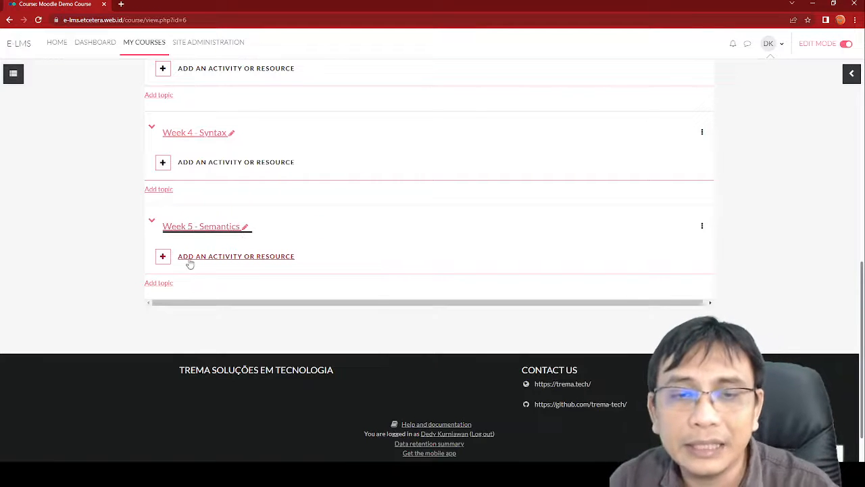
Add a topic after the Week 5 section and name it "Week 6 - Syntax"
{"action": "left_click", "coordinate": [166, 284]}
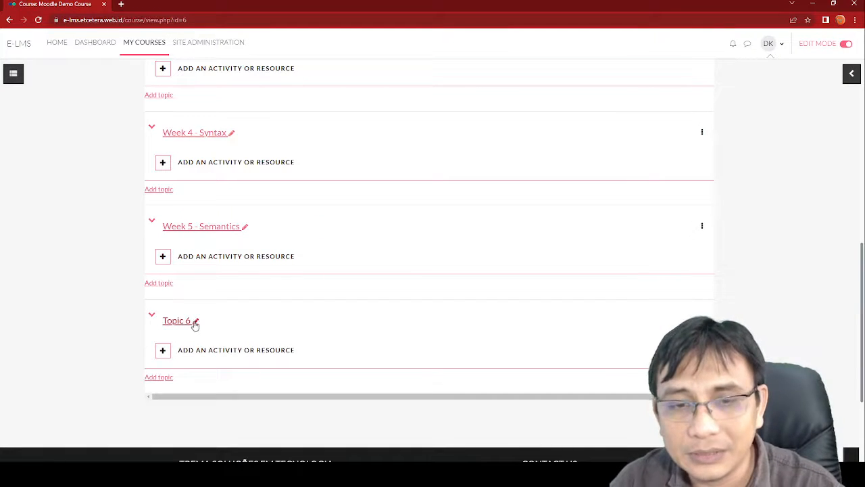
{"action": "left_click", "coordinate": [195, 321]}
{"action": "type", "text": "Week"}
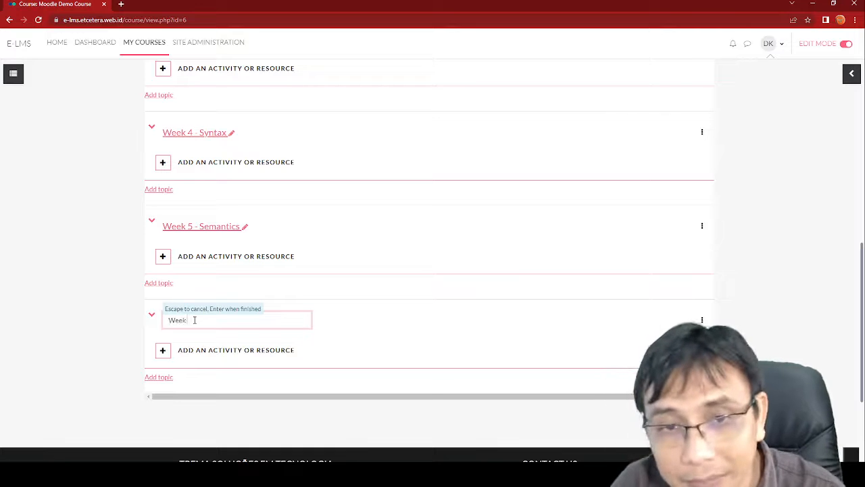
{"action": "type", "text": " 6"}
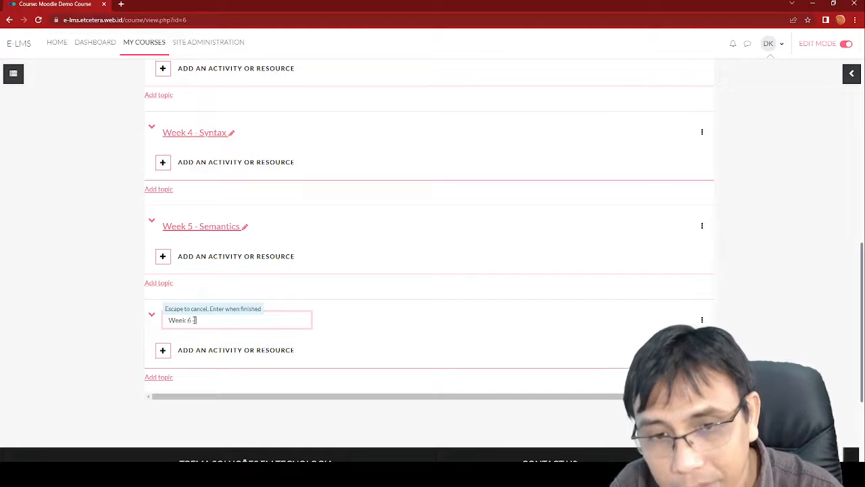
{"action": "type", "text": " - Syntax"}
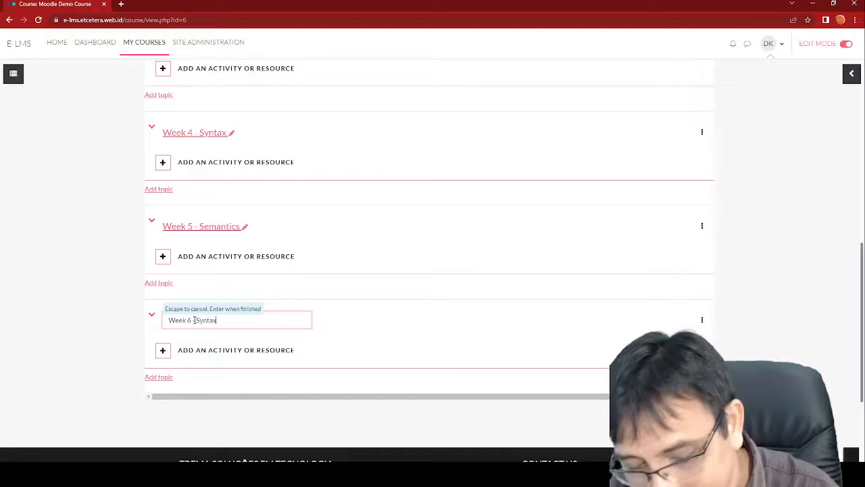
{"action": "key", "text": "Return"}
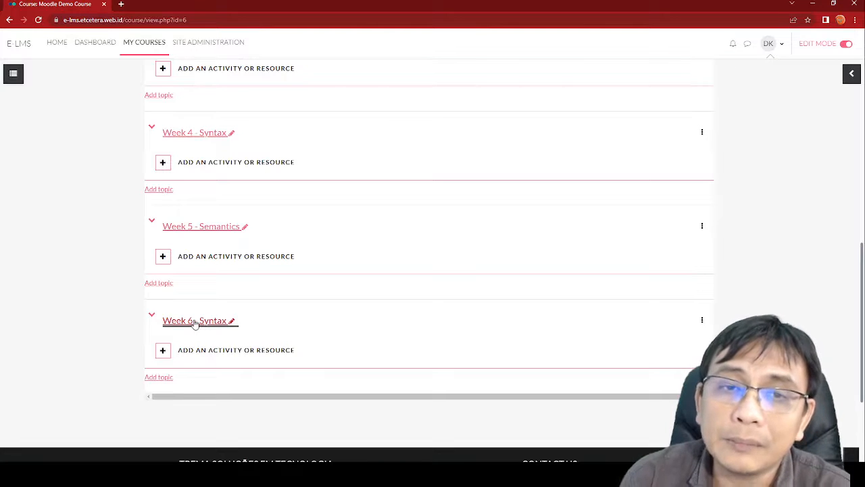
{"action": "scroll", "coordinate": [194, 224], "scroll_direction": "up", "scroll_amount": 6}
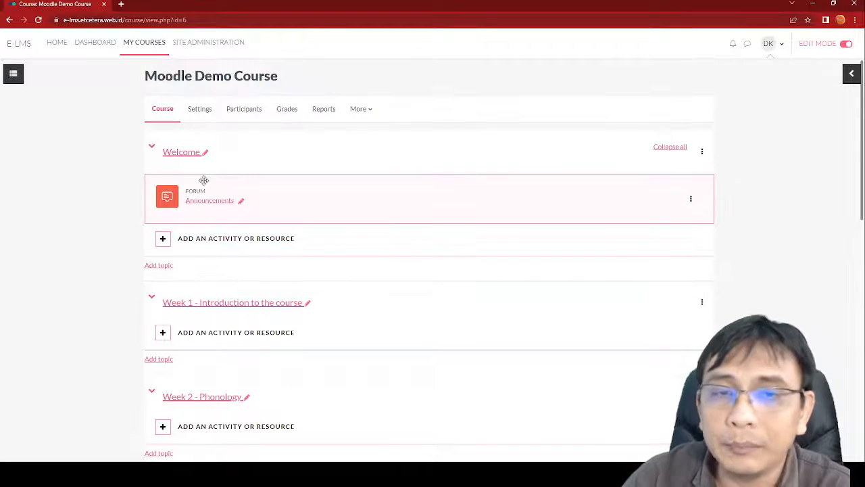
{"action": "scroll", "coordinate": [239, 288], "scroll_direction": "down", "scroll_amount": 10}
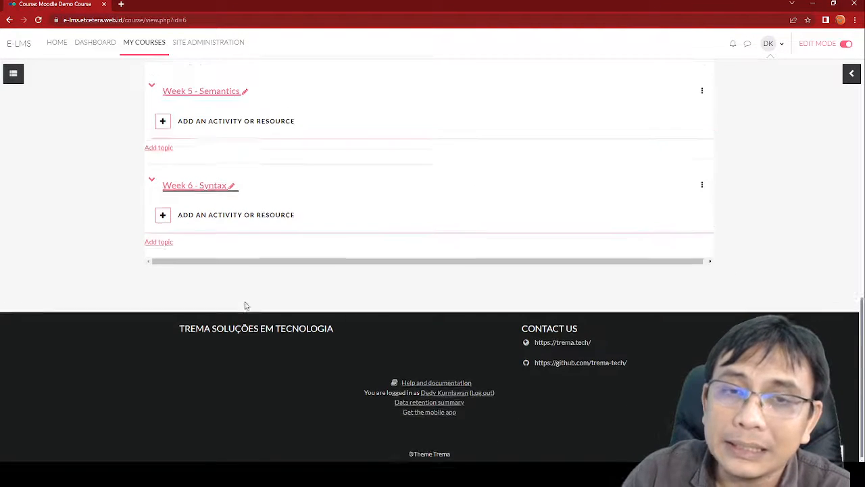
{"action": "scroll", "coordinate": [245, 304], "scroll_direction": "up", "scroll_amount": 6}
{"action": "scroll", "coordinate": [246, 304], "scroll_direction": "up", "scroll_amount": 3}
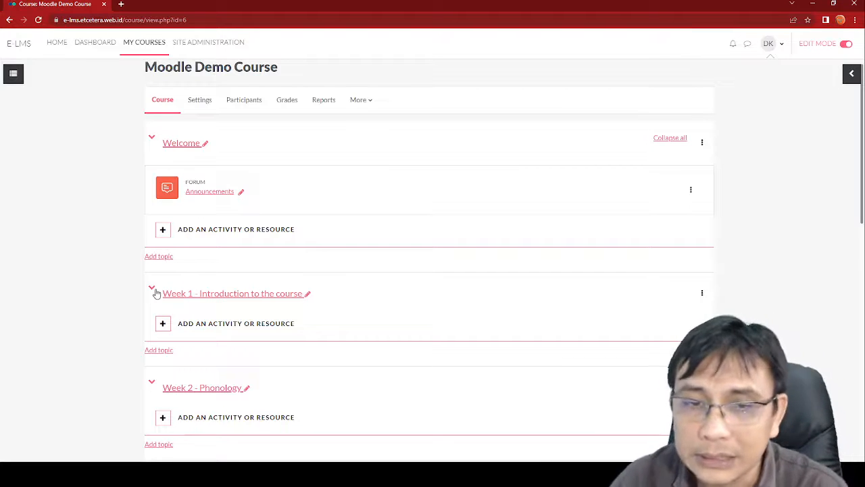
{"action": "scroll", "coordinate": [243, 255], "scroll_direction": "down", "scroll_amount": 5}
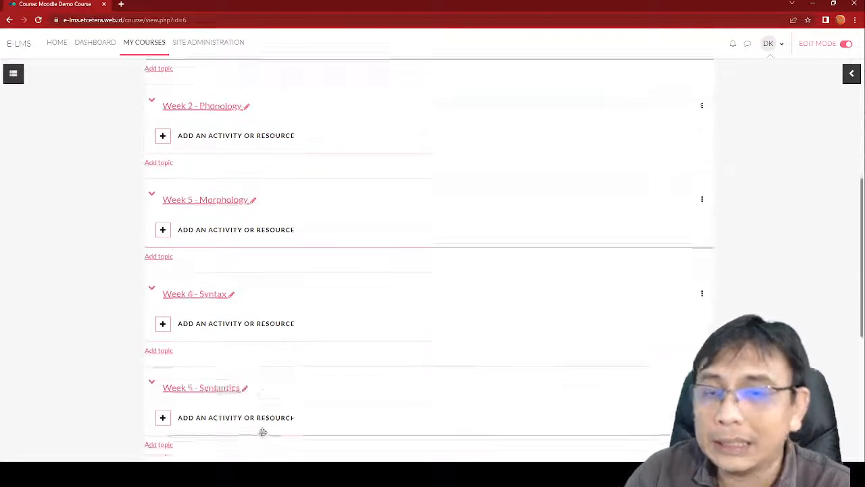
{"action": "scroll", "coordinate": [262, 431], "scroll_direction": "down", "scroll_amount": 3}
Turn off the custom section name in the Welcome section's settings and save the changes
{"action": "scroll", "coordinate": [264, 432], "scroll_direction": "up", "scroll_amount": 10}
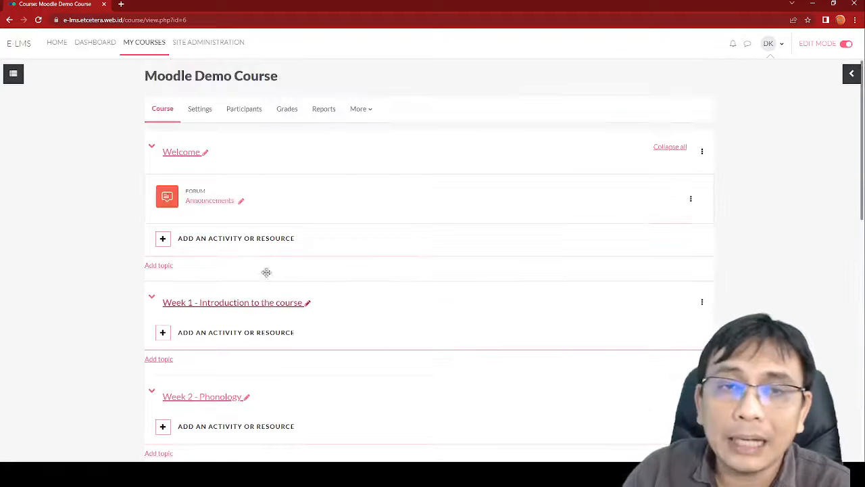
{"action": "left_click", "coordinate": [205, 157]}
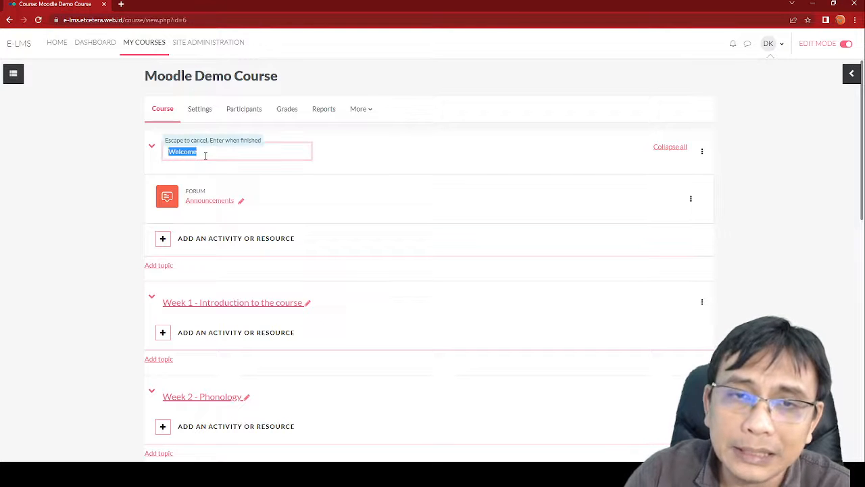
{"action": "left_click", "coordinate": [241, 150]}
{"action": "left_click", "coordinate": [702, 152]}
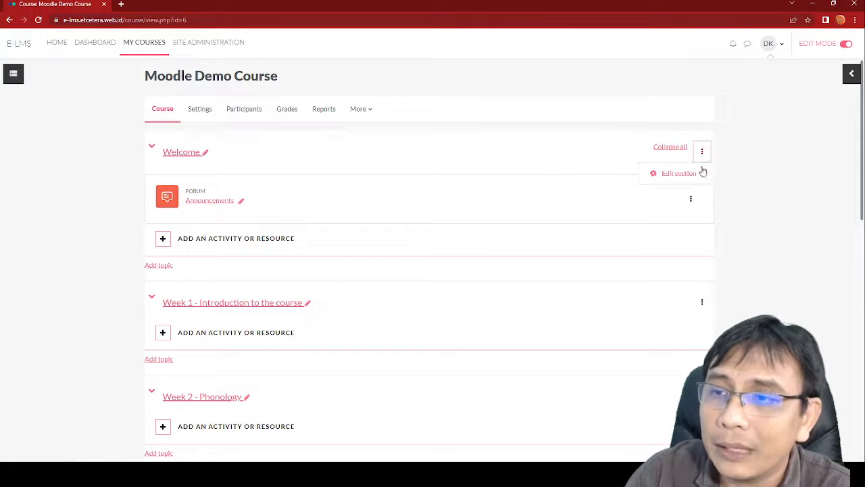
{"action": "left_click", "coordinate": [697, 172]}
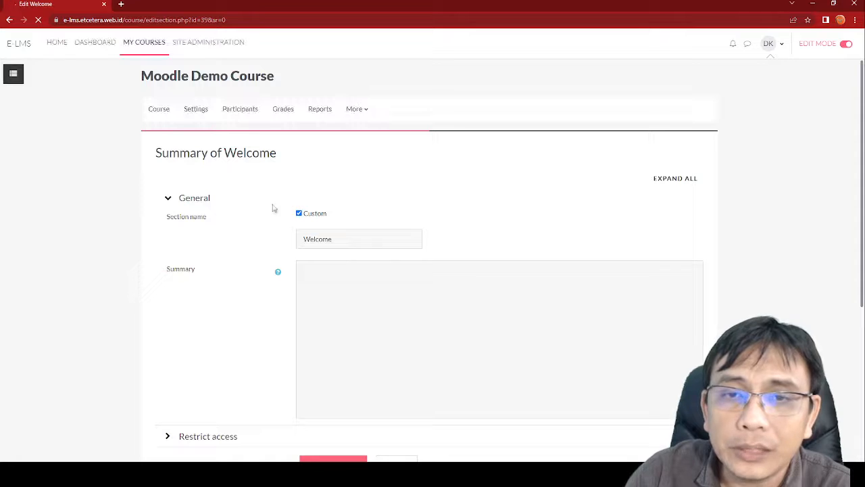
{"action": "left_click", "coordinate": [299, 213]}
{"action": "scroll", "coordinate": [378, 338], "scroll_direction": "down", "scroll_amount": 4}
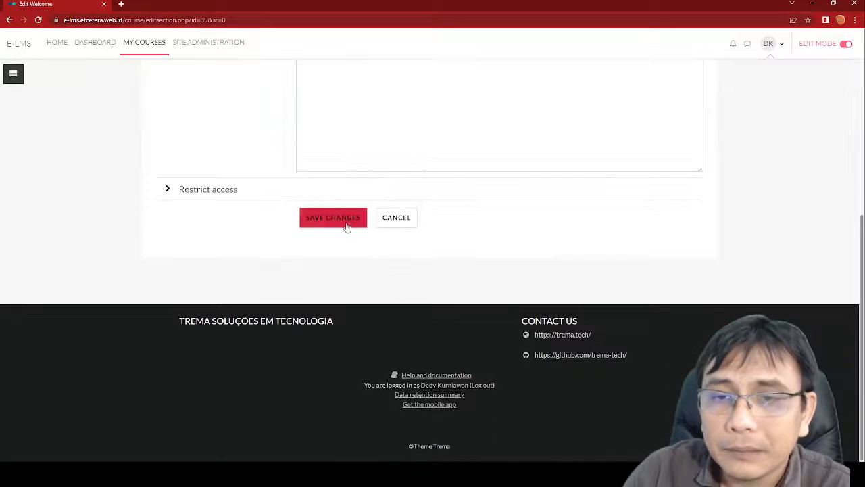
{"action": "left_click", "coordinate": [347, 224]}
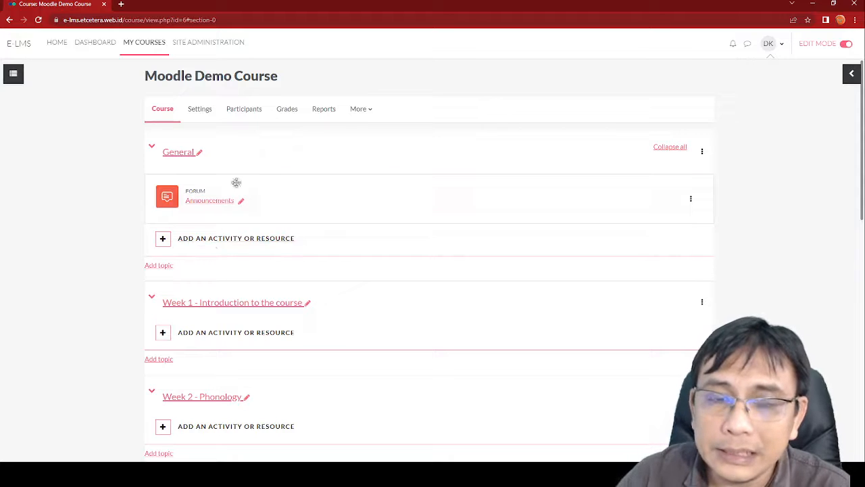
{"action": "scroll", "coordinate": [256, 187], "scroll_direction": "down", "scroll_amount": 1}
{"action": "scroll", "coordinate": [258, 192], "scroll_direction": "up", "scroll_amount": 1}
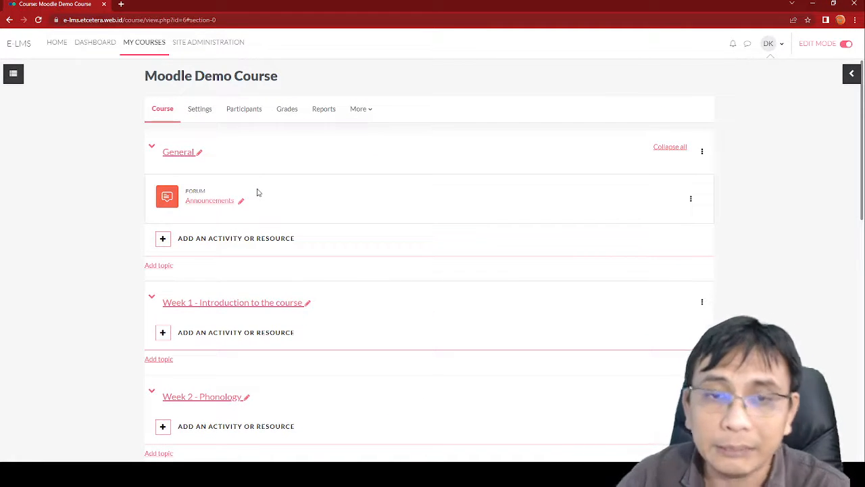
{"action": "scroll", "coordinate": [289, 199], "scroll_direction": "down", "scroll_amount": 1}
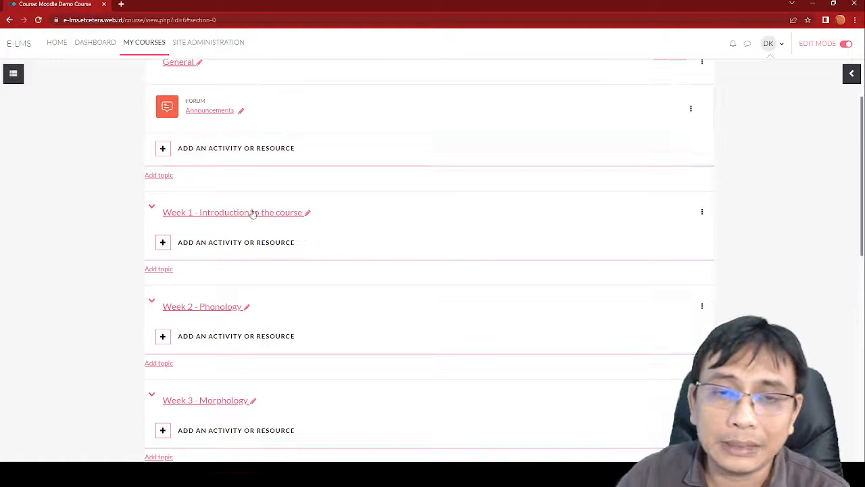
{"action": "scroll", "coordinate": [252, 349], "scroll_direction": "down", "scroll_amount": 2}
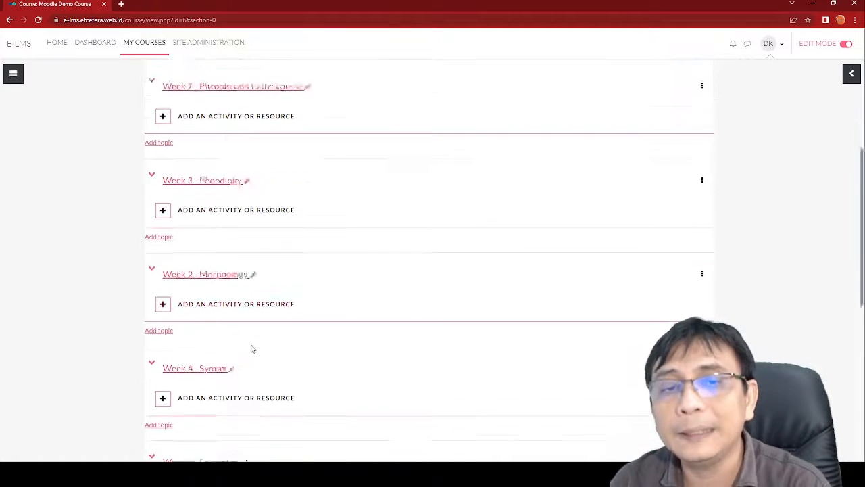
{"action": "scroll", "coordinate": [251, 347], "scroll_direction": "down", "scroll_amount": 3}
{"action": "scroll", "coordinate": [251, 346], "scroll_direction": "up", "scroll_amount": 3}
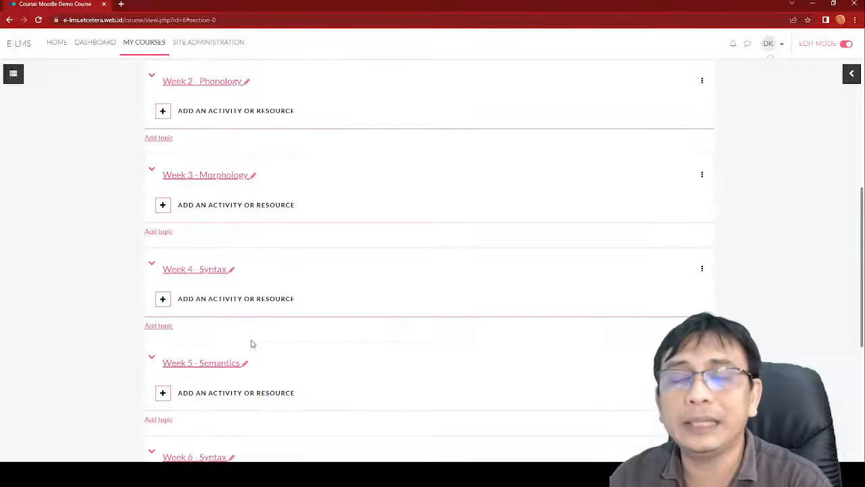
Save the Week 1 section's summary as "In this section we will discuss the objectives of the course, the assignments and the grading system of this course"
{"action": "scroll", "coordinate": [251, 344], "scroll_direction": "up", "scroll_amount": 4}
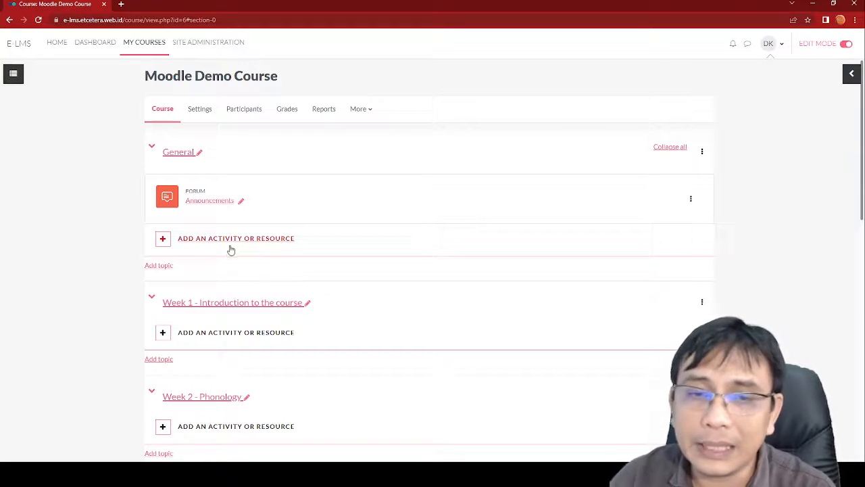
{"action": "scroll", "coordinate": [230, 247], "scroll_direction": "down", "scroll_amount": 2}
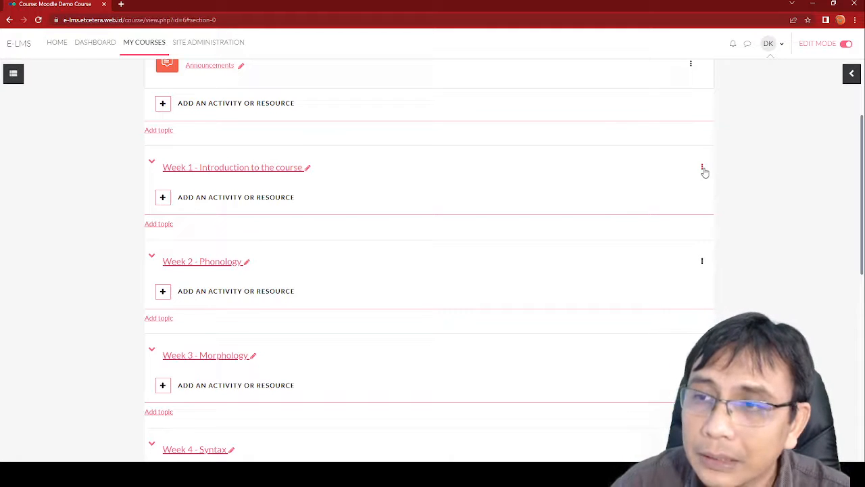
{"action": "left_click", "coordinate": [702, 169]}
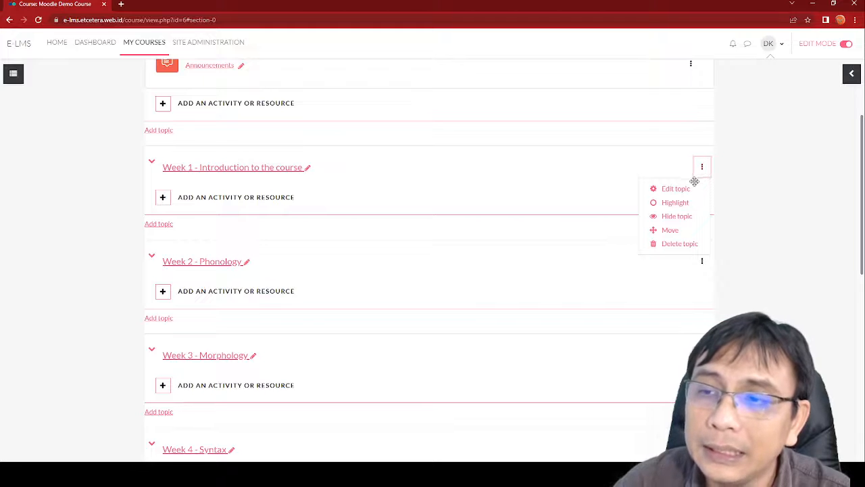
{"action": "left_click", "coordinate": [684, 189]}
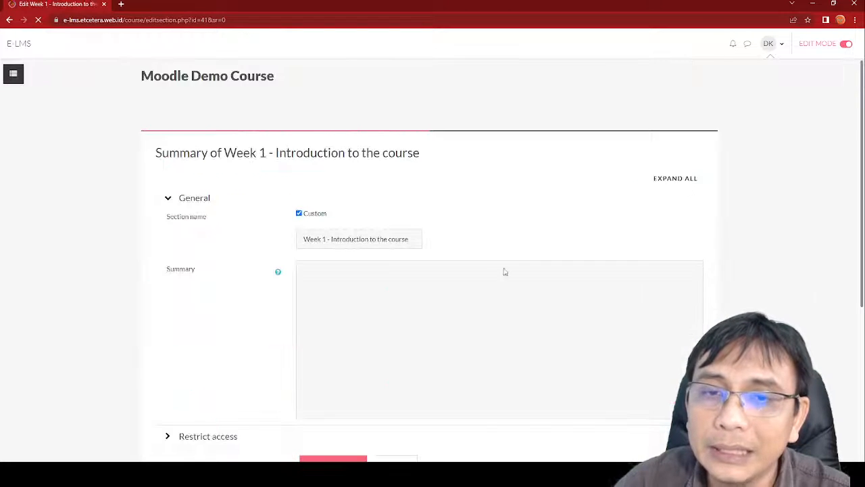
{"action": "scroll", "coordinate": [387, 332], "scroll_direction": "down", "scroll_amount": 1}
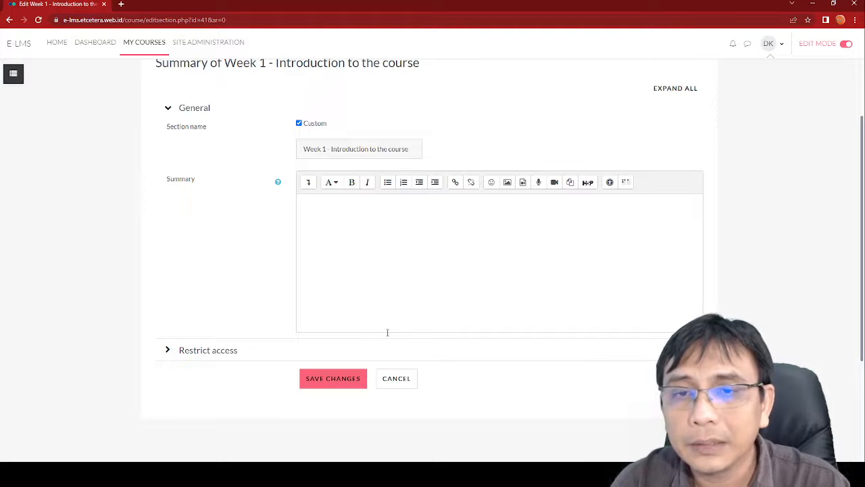
{"action": "left_click", "coordinate": [408, 298]}
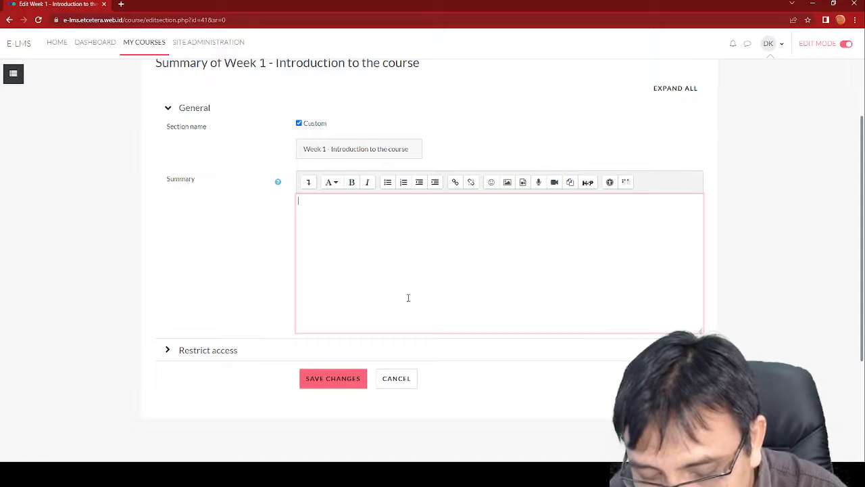
{"action": "type", "text": "In this s"}
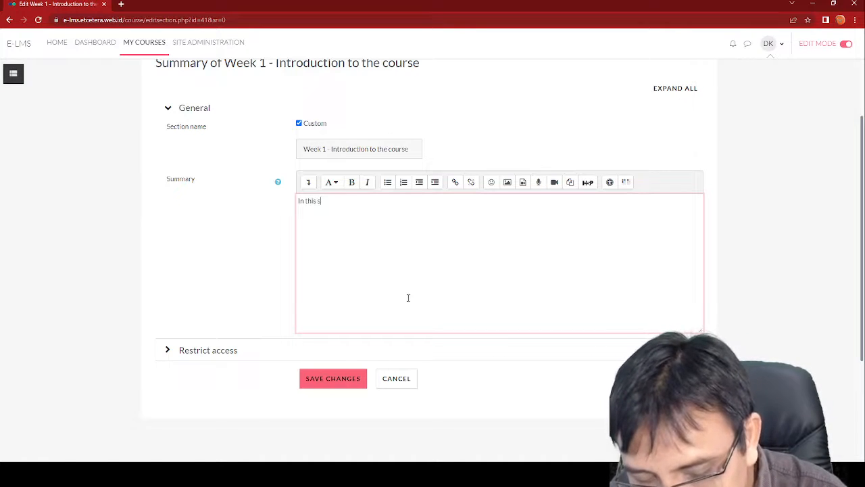
{"action": "type", "text": "ection we wil"}
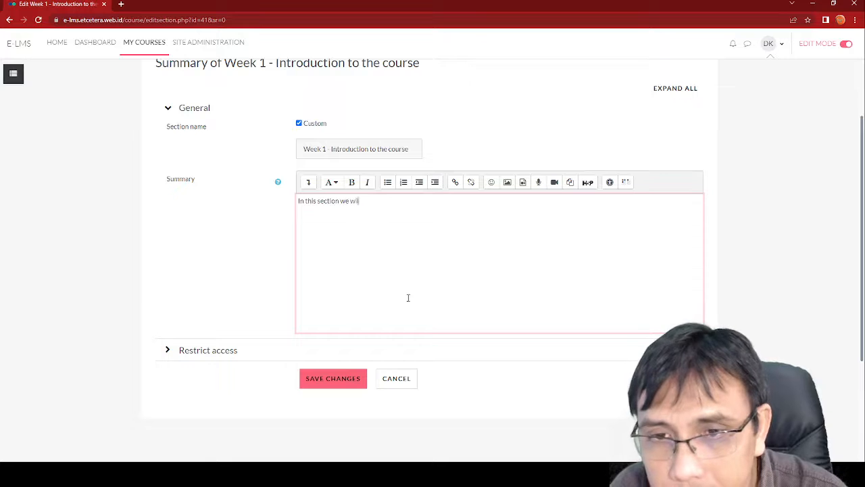
{"action": "type", "text": "l discuss the"}
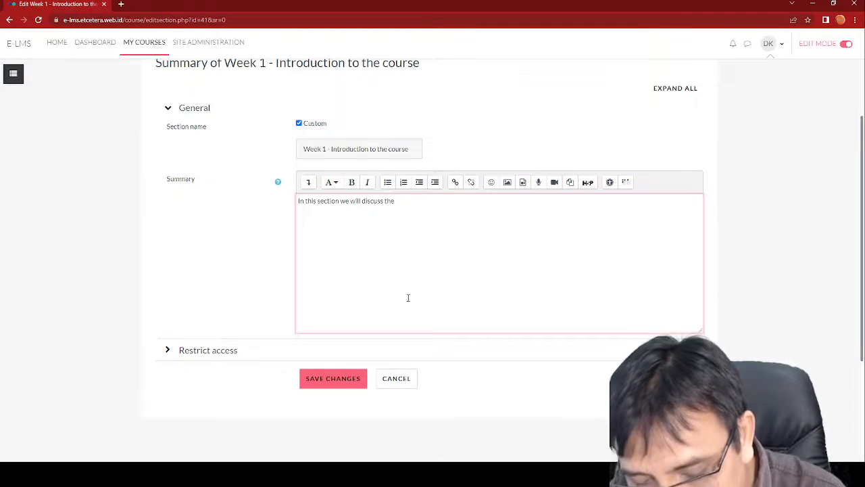
{"action": "type", "text": "obje"}
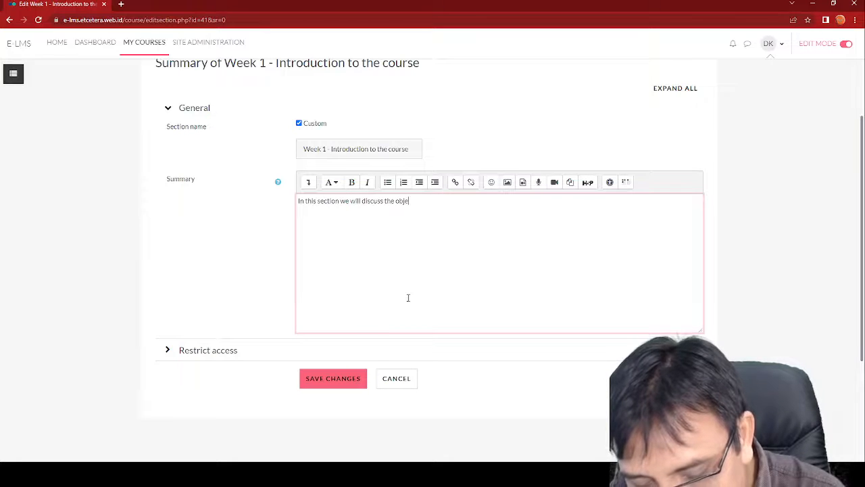
{"action": "type", "text": "ctives of"}
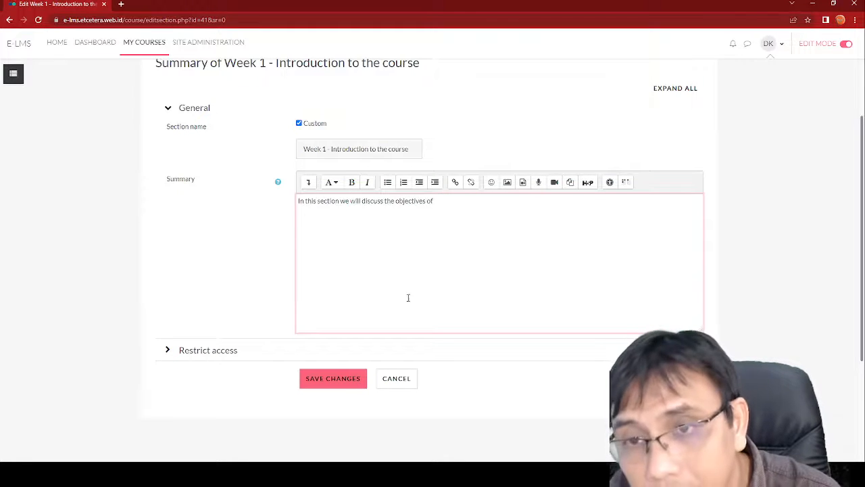
{"action": "type", "text": "  the course"}
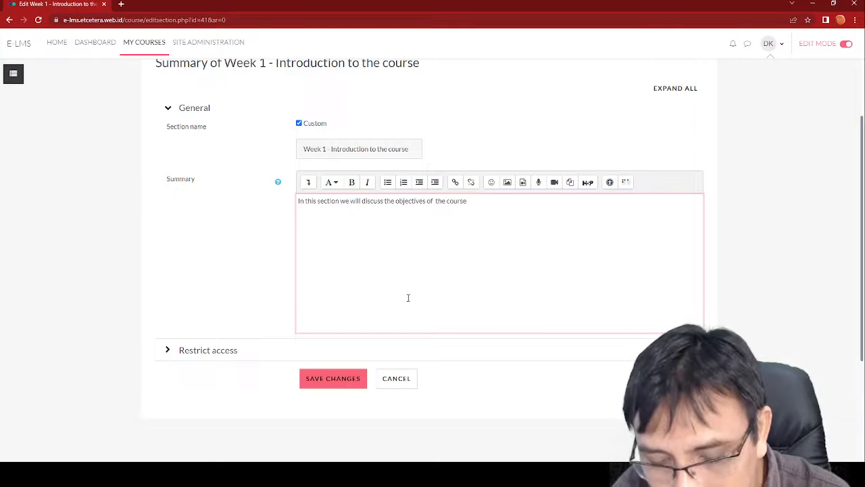
{"action": "type", "text": ", teh assig"}
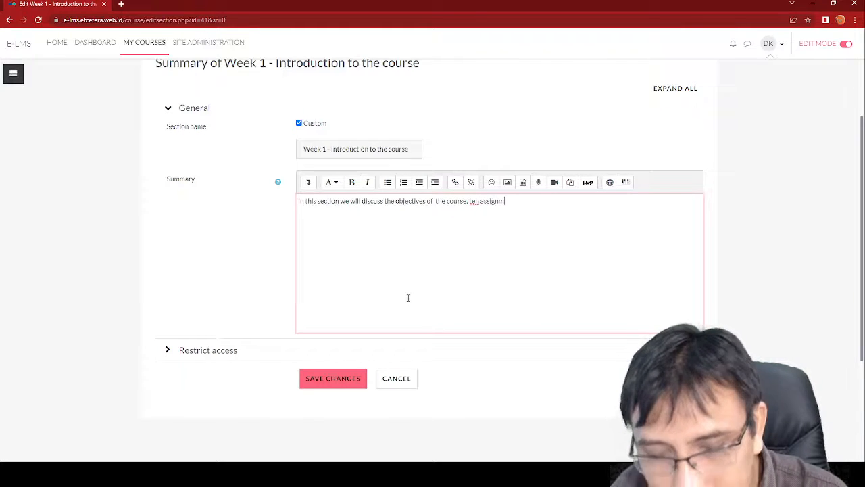
{"action": "type", "text": "nm"}
{"action": "key", "text": "ctrl+shift+Left"}
{"action": "key", "text": "ctrl+shift+Left"}
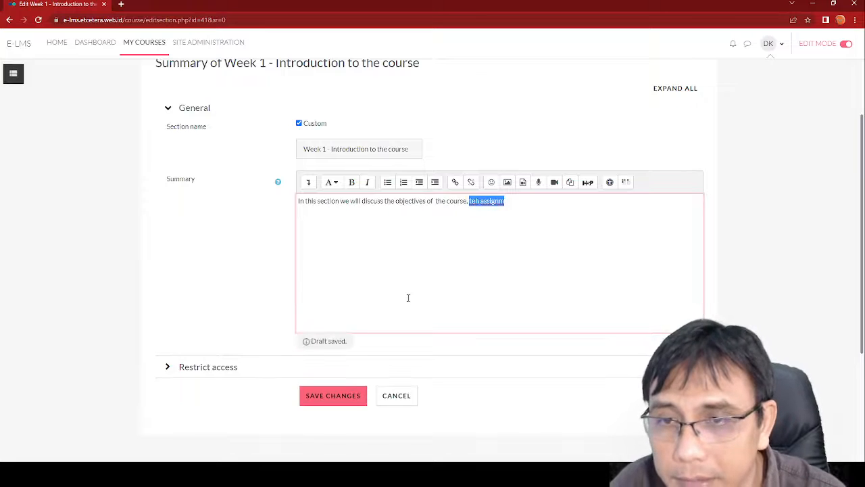
{"action": "type", "text": "the a"}
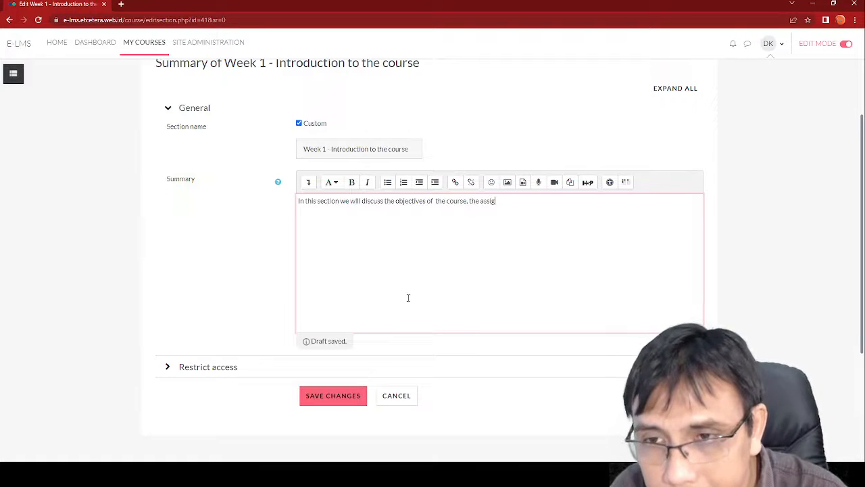
{"action": "type", "text": "ssi"}
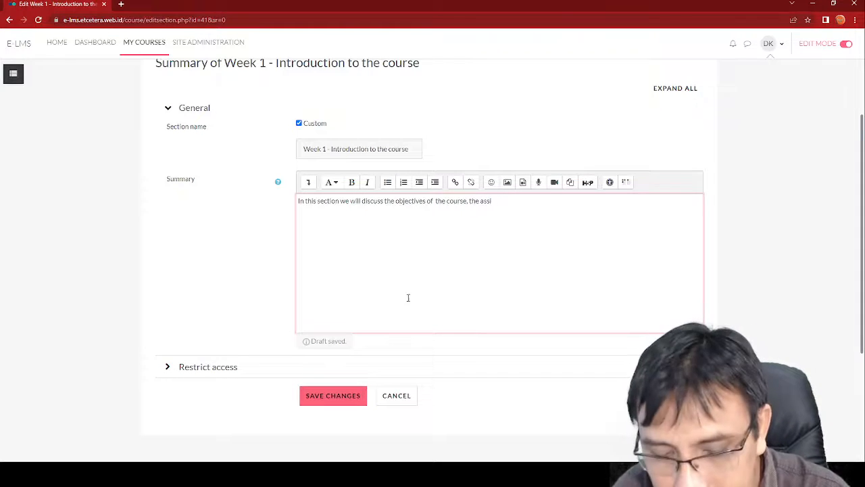
{"action": "type", "text": "gnments and"}
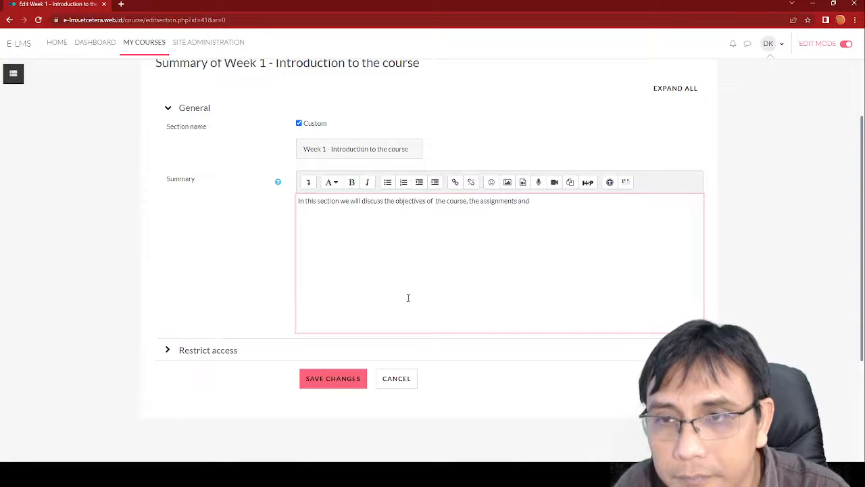
{"action": "type", "text": " the gra"}
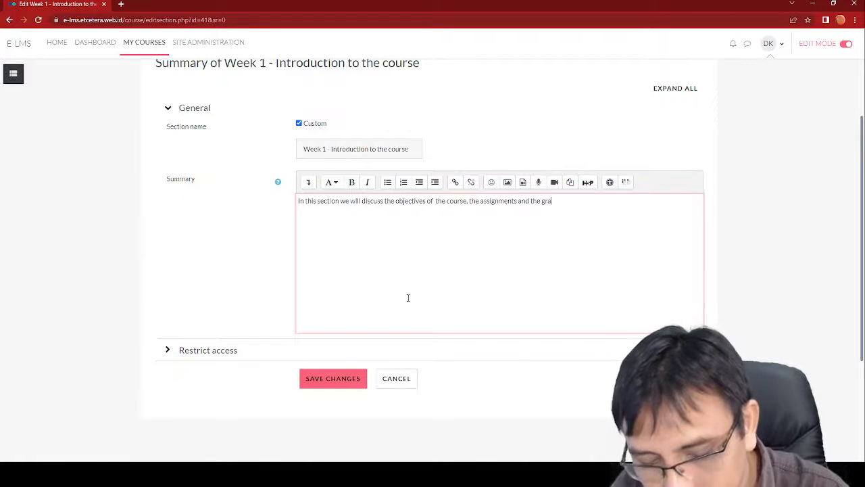
{"action": "type", "text": "ding system"}
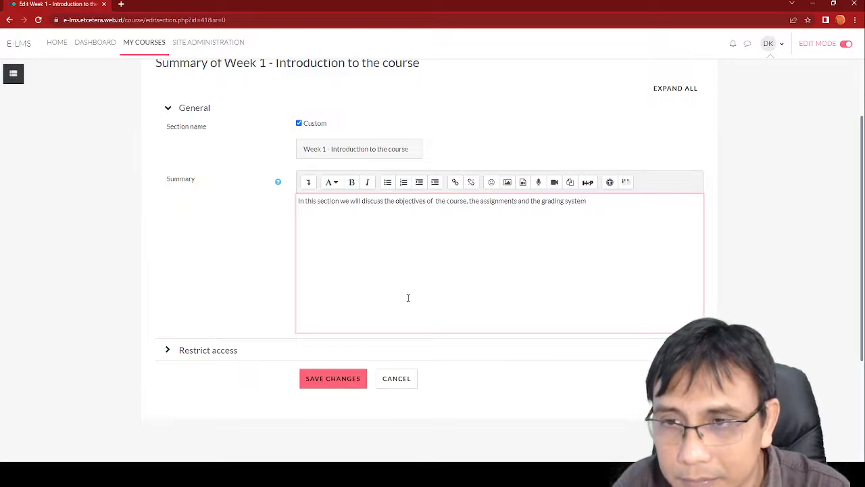
{"action": "type", "text": "of th"}
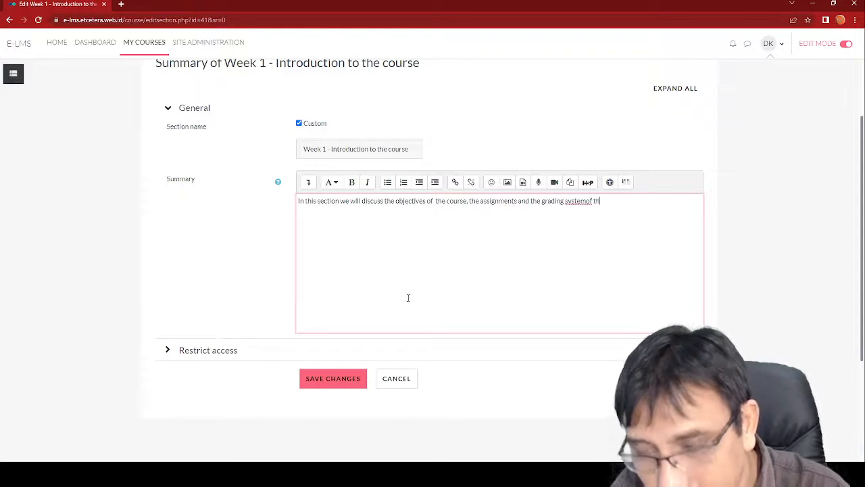
{"action": "type", "text": "is co"}
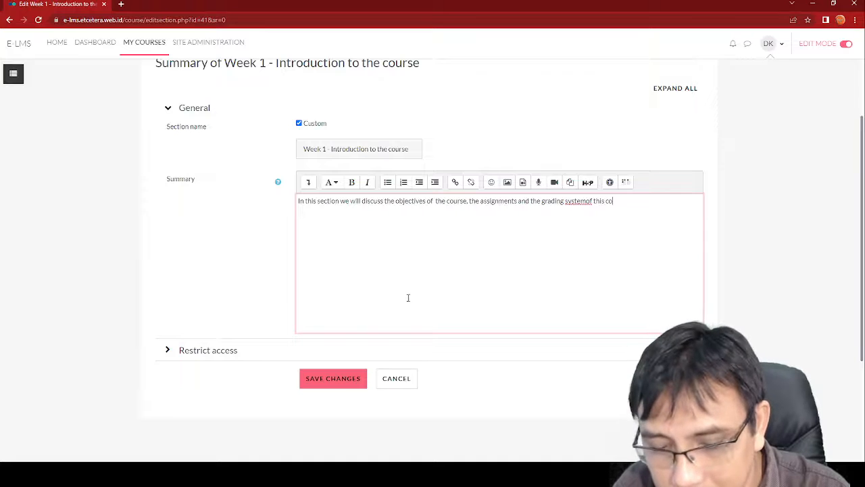
{"action": "type", "text": "us"}
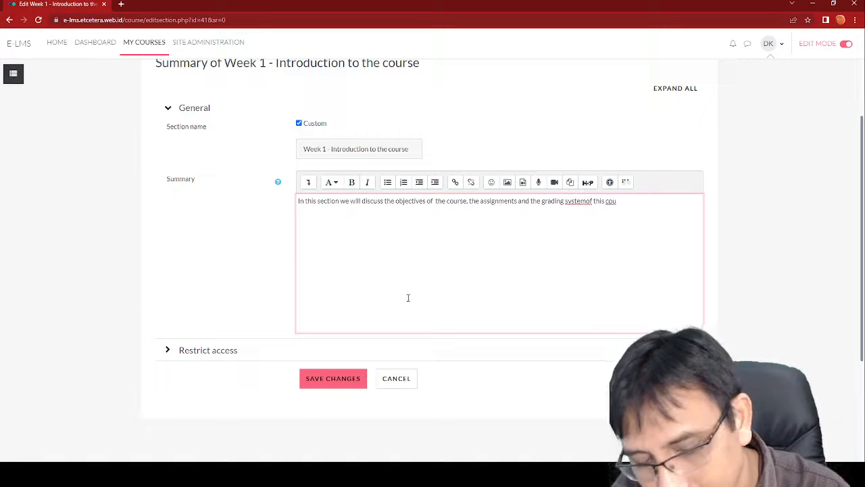
{"action": "type", "text": "rse"}
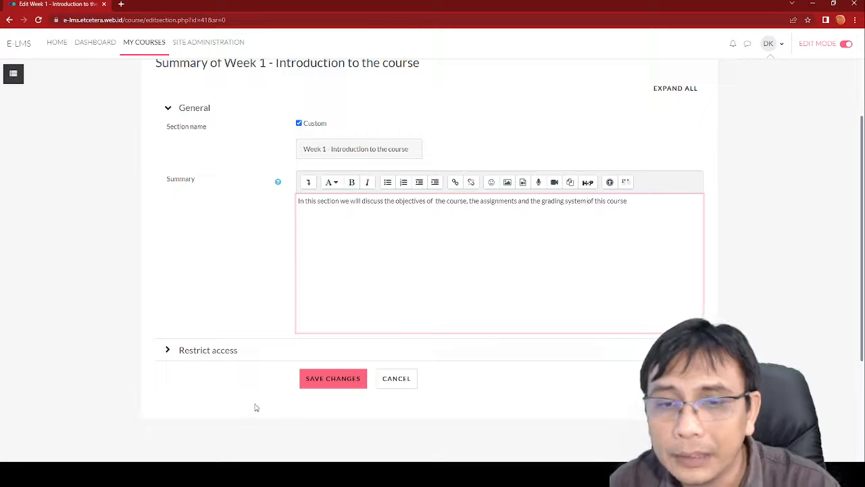
{"action": "left_click", "coordinate": [308, 382]}
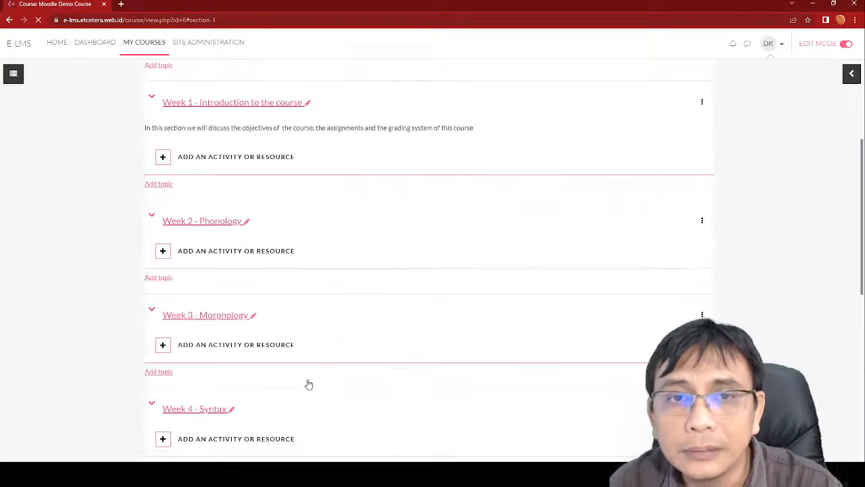
Turn off edit mode and review how the General and weekly sections appear on the course page
{"action": "scroll", "coordinate": [313, 355], "scroll_direction": "up", "scroll_amount": 6}
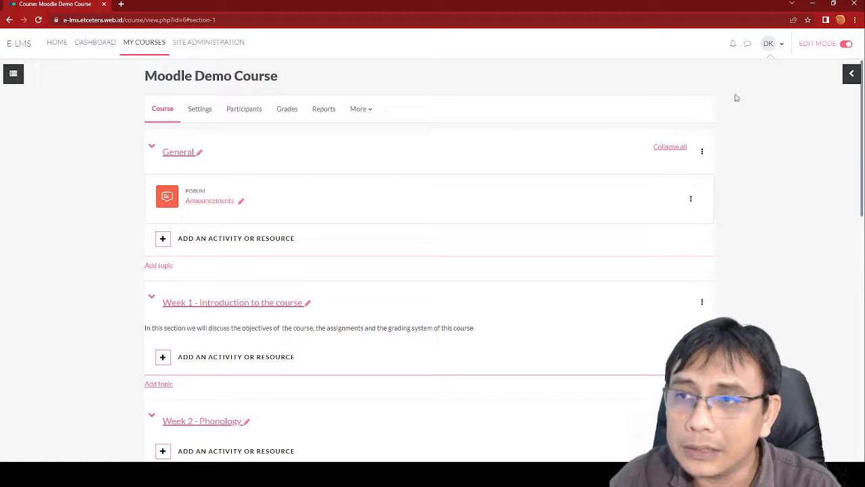
{"action": "left_click", "coordinate": [844, 44]}
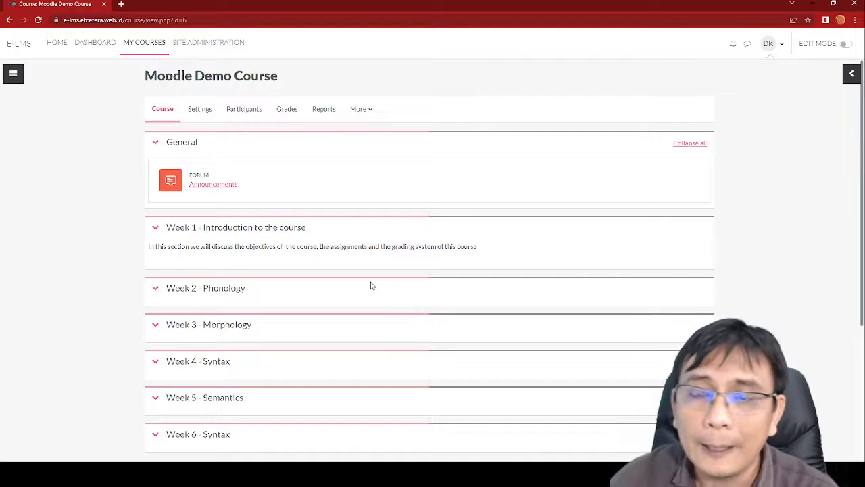
{"action": "scroll", "coordinate": [370, 286], "scroll_direction": "down", "scroll_amount": 5}
{"action": "scroll", "coordinate": [363, 305], "scroll_direction": "up", "scroll_amount": 5}
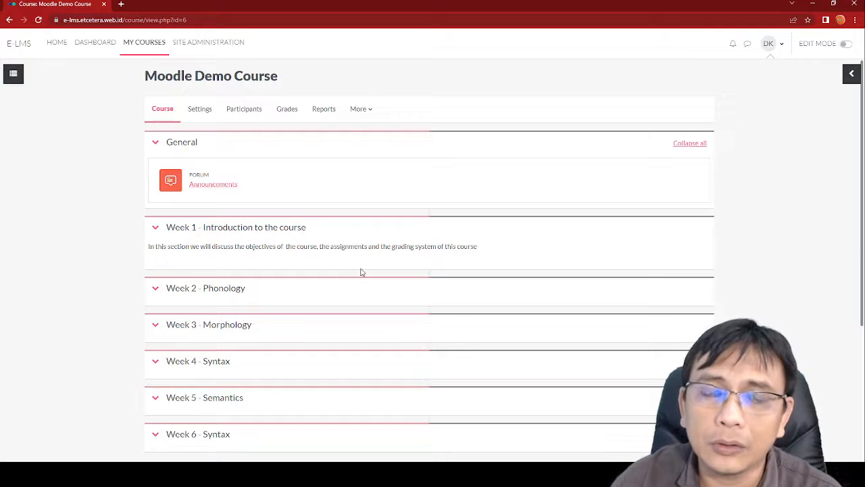
Collapse the Week 1 to Week 6 sections one by one, followed by the General section
{"action": "left_click", "coordinate": [156, 228]}
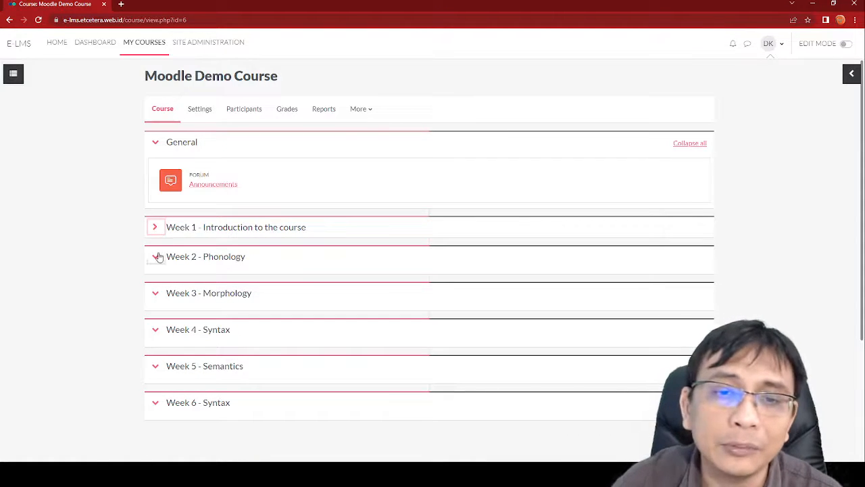
{"action": "left_click", "coordinate": [156, 256]}
{"action": "left_click", "coordinate": [156, 287]}
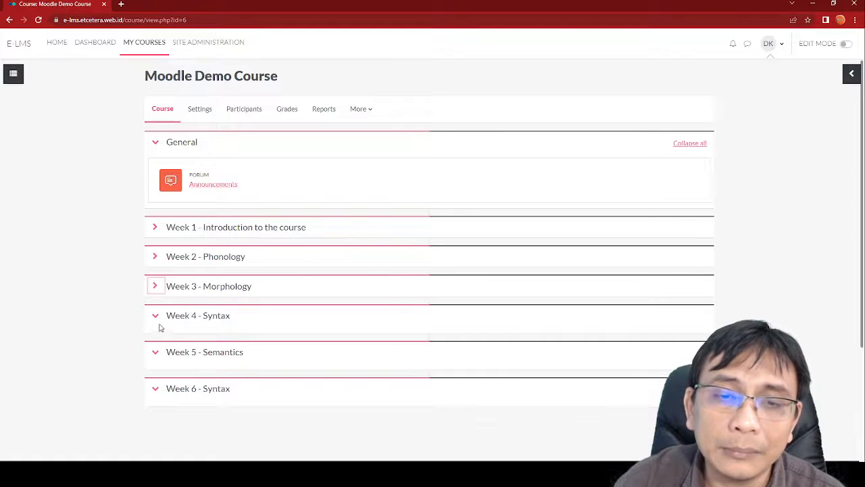
{"action": "left_click", "coordinate": [156, 316]}
{"action": "left_click", "coordinate": [156, 346]}
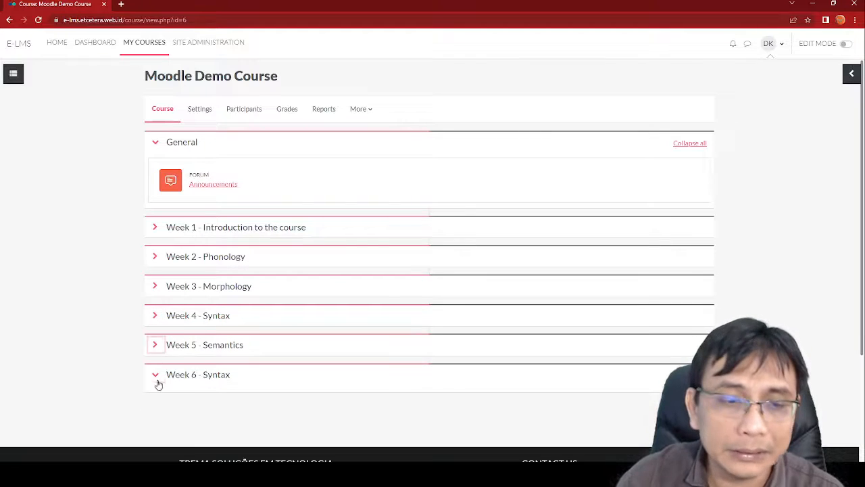
{"action": "left_click", "coordinate": [156, 378]}
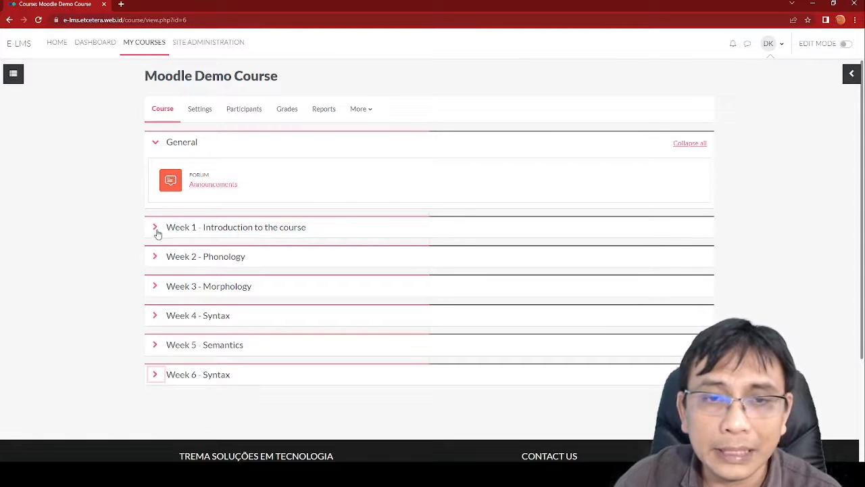
{"action": "left_click", "coordinate": [155, 144]}
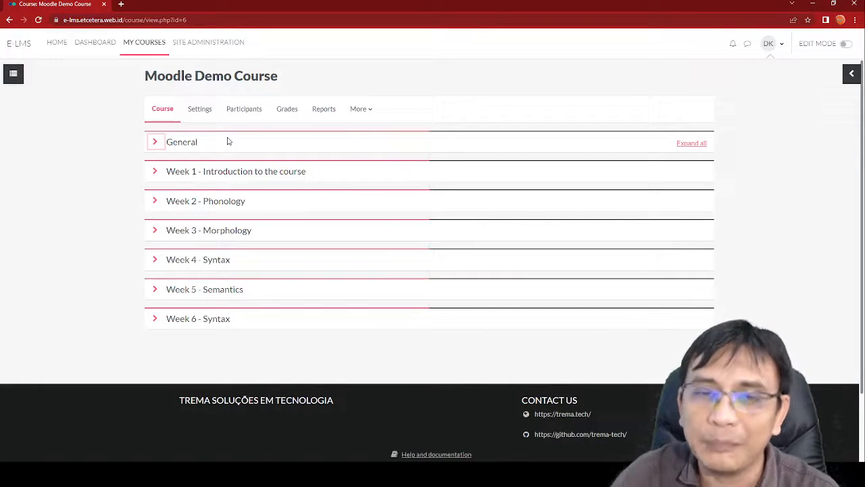
Expand and collapse all course sections at once, and turn edit mode back on
{"action": "left_click", "coordinate": [691, 143]}
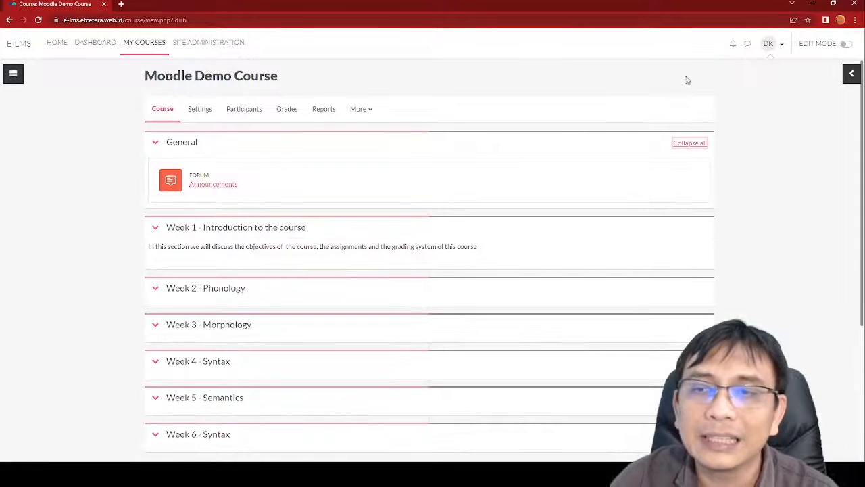
{"action": "left_click", "coordinate": [700, 147]}
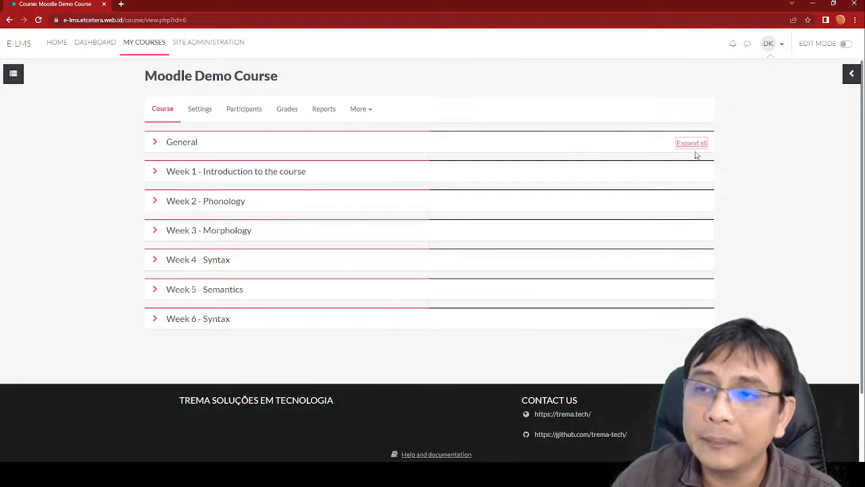
{"action": "left_click", "coordinate": [846, 44]}
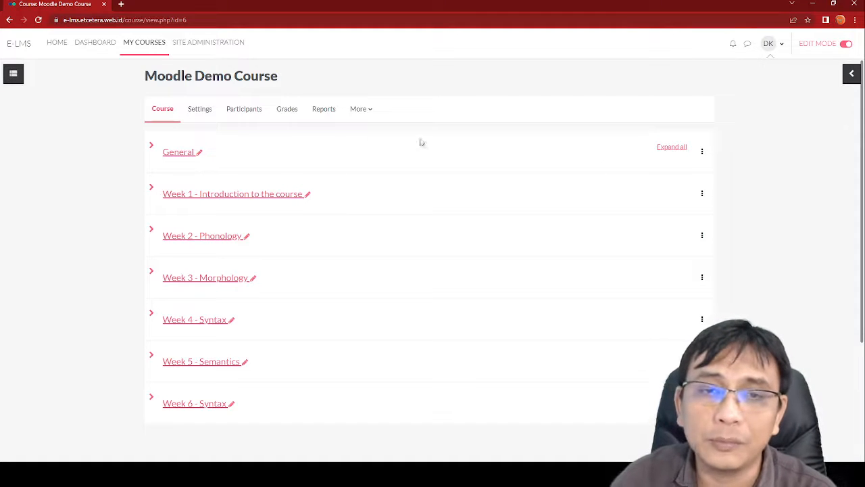
Expand the Week 1 - Introduction to the course section and highlight it as the current topic
{"action": "left_click", "coordinate": [151, 190]}
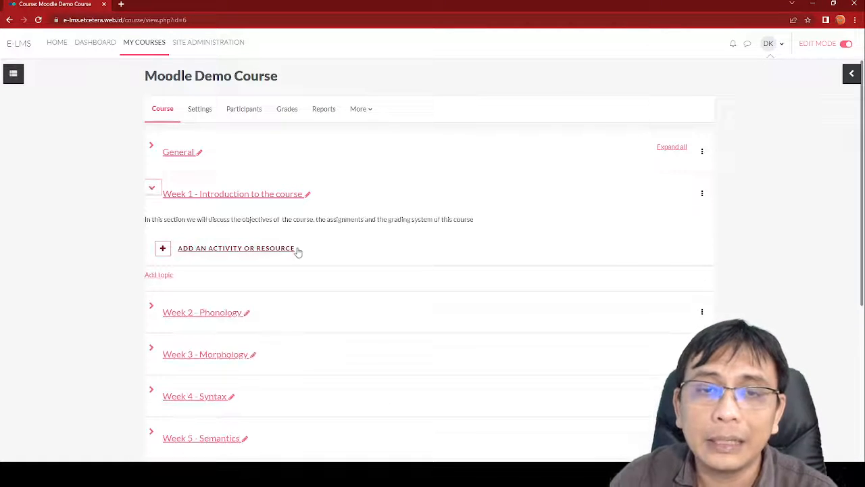
{"action": "scroll", "coordinate": [309, 268], "scroll_direction": "down", "scroll_amount": 1}
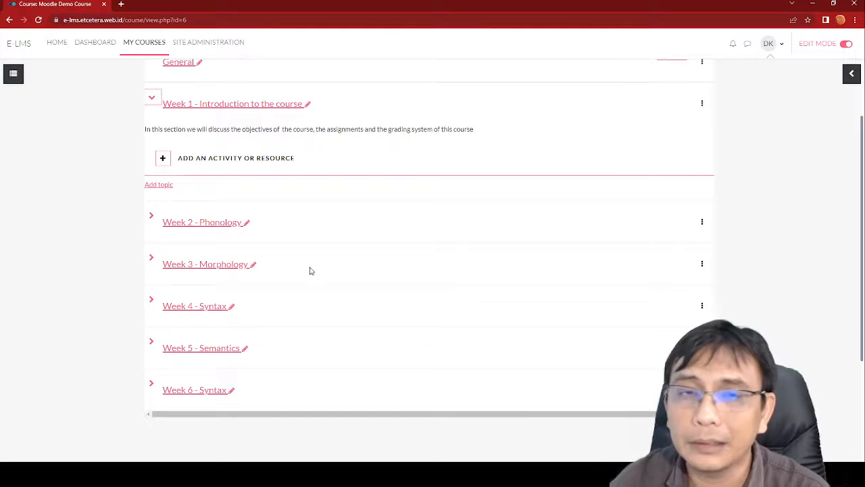
{"action": "scroll", "coordinate": [398, 143], "scroll_direction": "up", "scroll_amount": 1}
{"action": "left_click", "coordinate": [702, 194]}
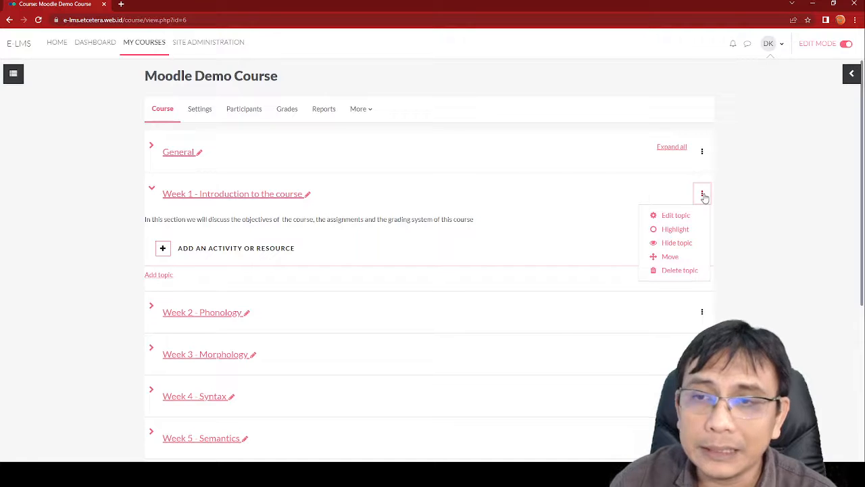
{"action": "left_click", "coordinate": [696, 231]}
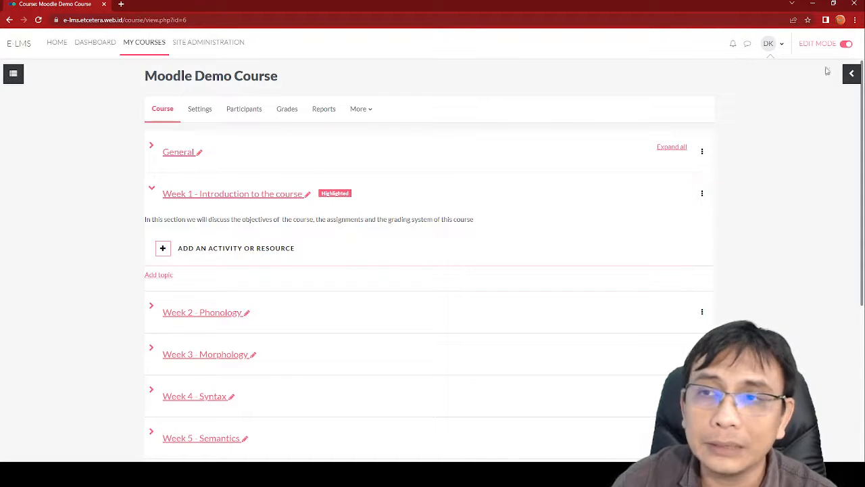
Turn off edit mode to check the highlight marker beside the Week 1 title, and turn edit mode back on
{"action": "left_click", "coordinate": [845, 44]}
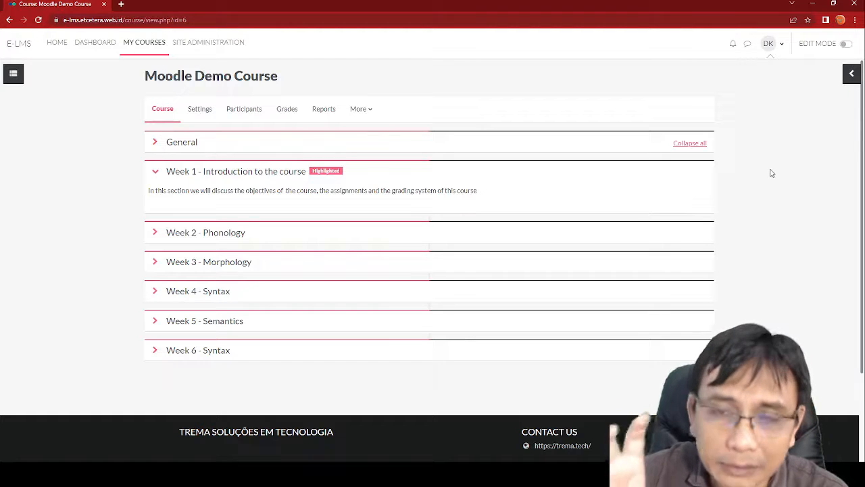
{"action": "left_click_drag", "start_coordinate": [346, 175], "coordinate": [316, 173]}
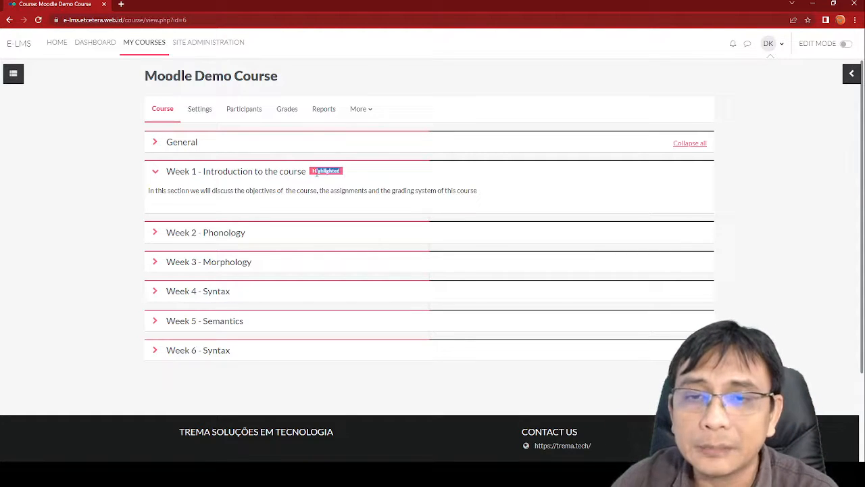
{"action": "left_click", "coordinate": [324, 182]}
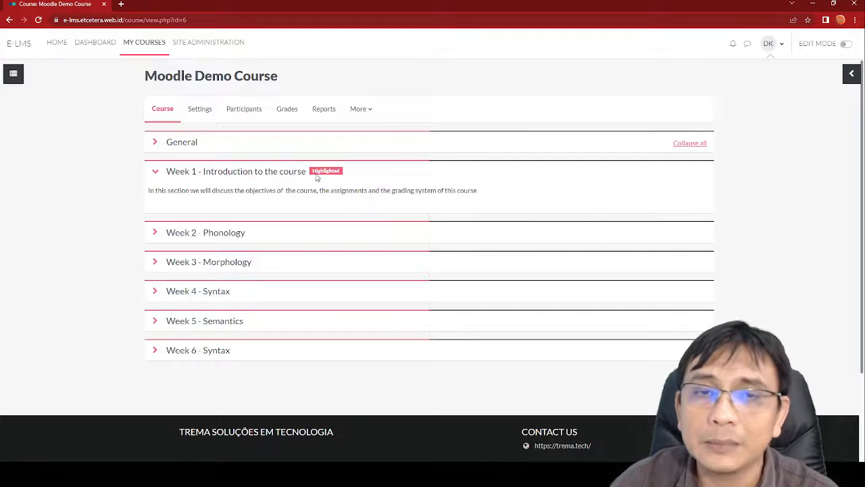
{"action": "left_click", "coordinate": [848, 46]}
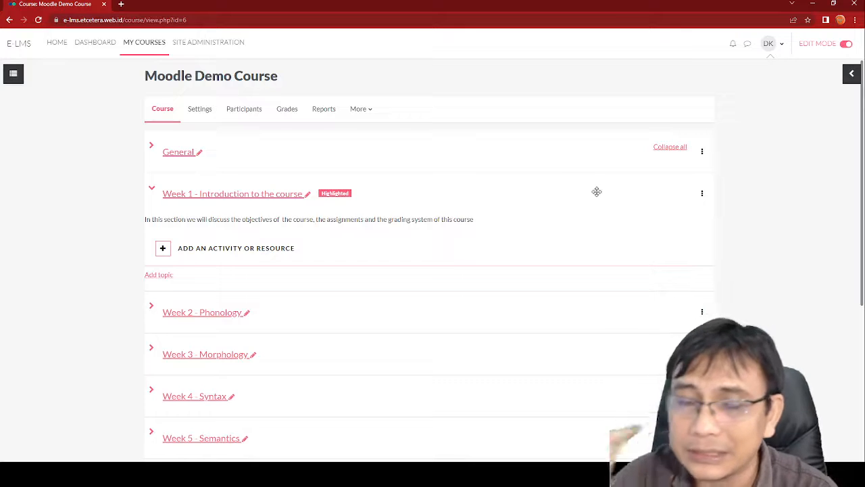
Switch the highlight from Week 1 to the Week 2 - Phonology section
{"action": "left_click", "coordinate": [702, 194]}
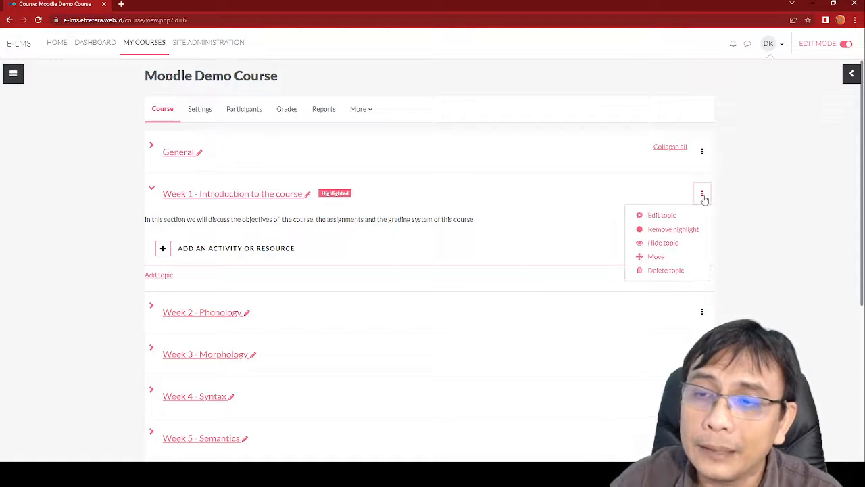
{"action": "left_click", "coordinate": [702, 194]}
{"action": "left_click", "coordinate": [701, 311]}
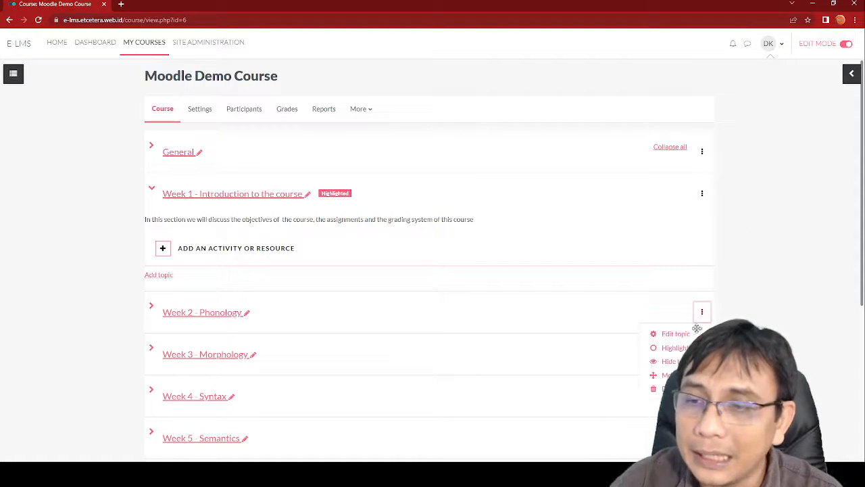
{"action": "left_click", "coordinate": [672, 347]}
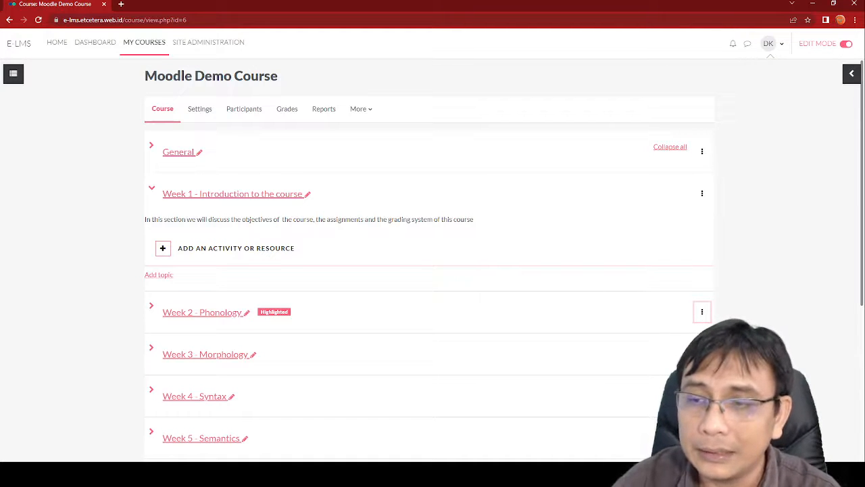
Highlight the Week 3 - Morphology section and check the markers across the weekly sections
{"action": "left_click", "coordinate": [701, 353]}
{"action": "left_click", "coordinate": [669, 389]}
{"action": "scroll", "coordinate": [644, 336], "scroll_direction": "down", "scroll_amount": 2}
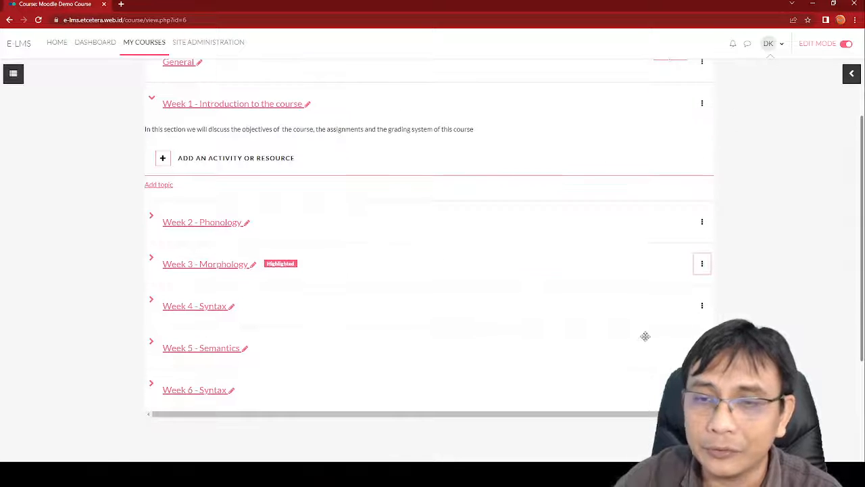
{"action": "scroll", "coordinate": [690, 273], "scroll_direction": "up", "scroll_amount": 2}
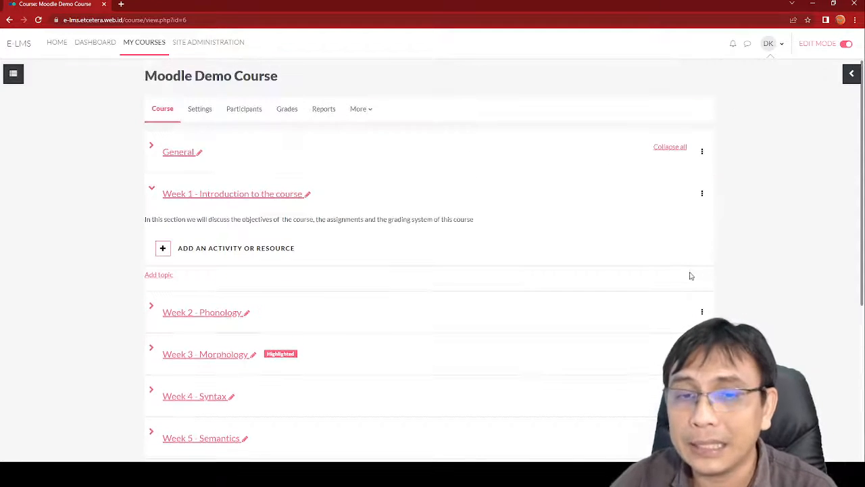
Hide the Week 6 - Syntax section from students
{"action": "scroll", "coordinate": [690, 273], "scroll_direction": "down", "scroll_amount": 3}
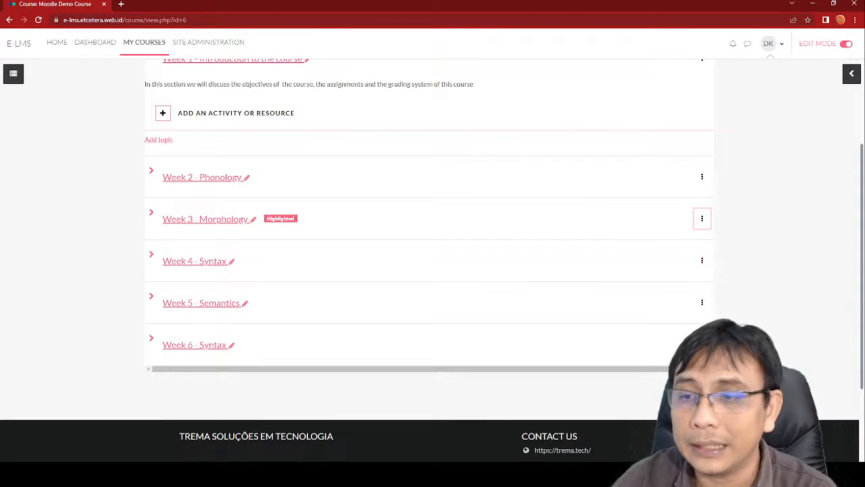
{"action": "left_click", "coordinate": [702, 302]}
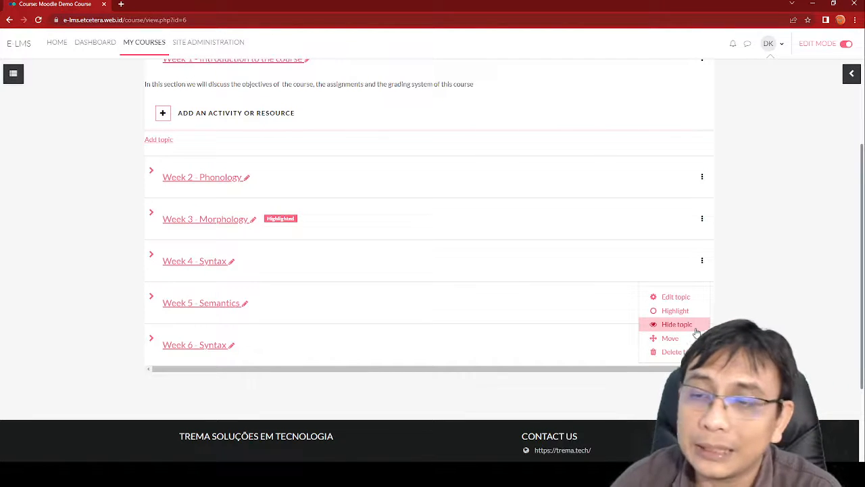
{"action": "left_click", "coordinate": [655, 327]}
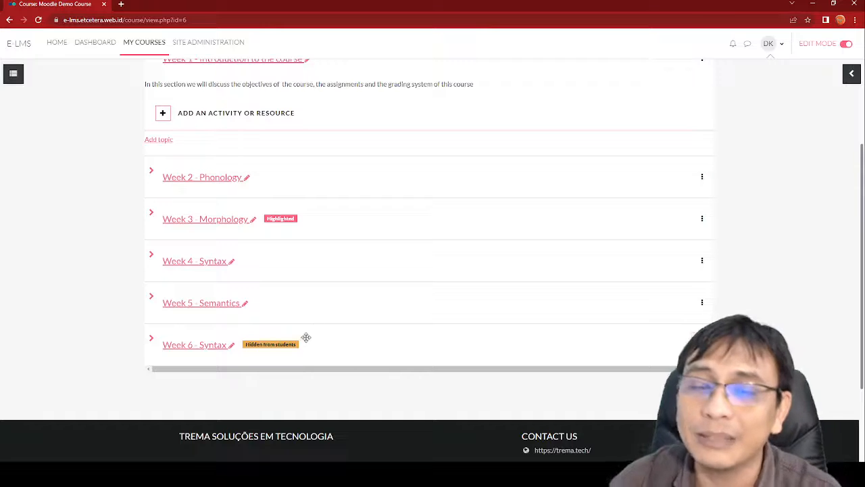
Switch to the Student role and review how the highlighted Week 3 and hidden Week 6 sections appear to students
{"action": "scroll", "coordinate": [427, 269], "scroll_direction": "up", "scroll_amount": 2}
{"action": "scroll", "coordinate": [437, 267], "scroll_direction": "down", "scroll_amount": 2}
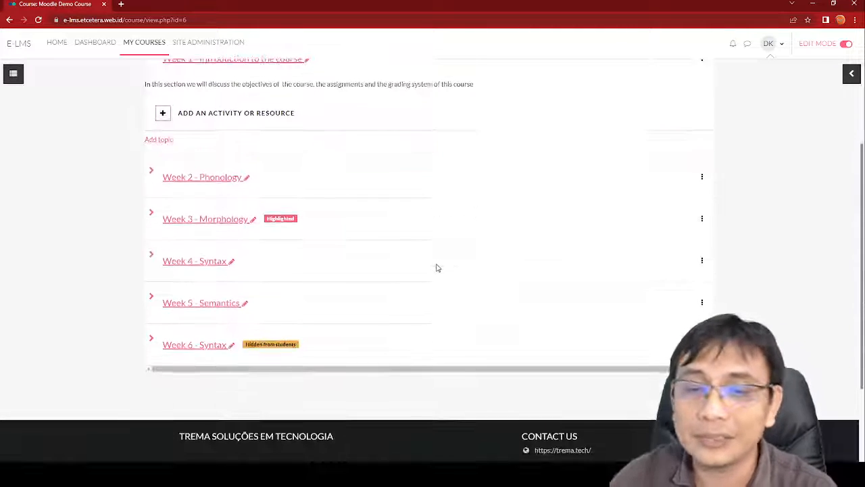
{"action": "scroll", "coordinate": [448, 261], "scroll_direction": "up", "scroll_amount": 2}
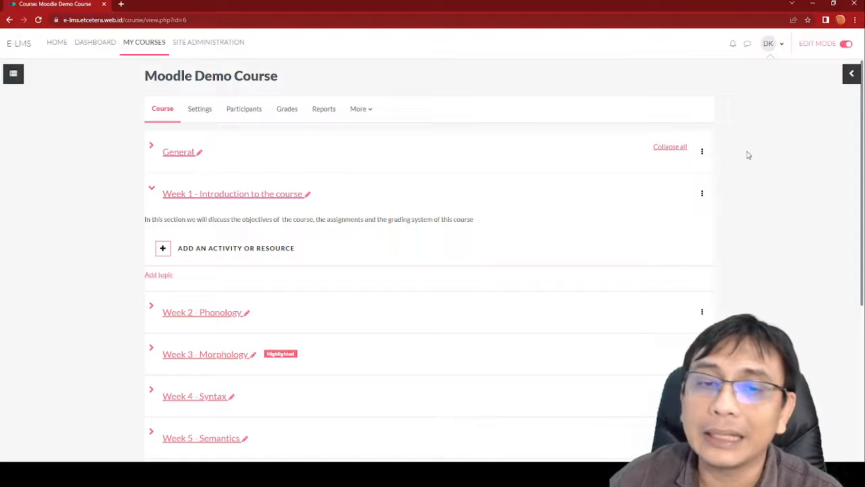
{"action": "scroll", "coordinate": [473, 299], "scroll_direction": "down", "scroll_amount": 2}
{"action": "scroll", "coordinate": [426, 268], "scroll_direction": "up", "scroll_amount": 2}
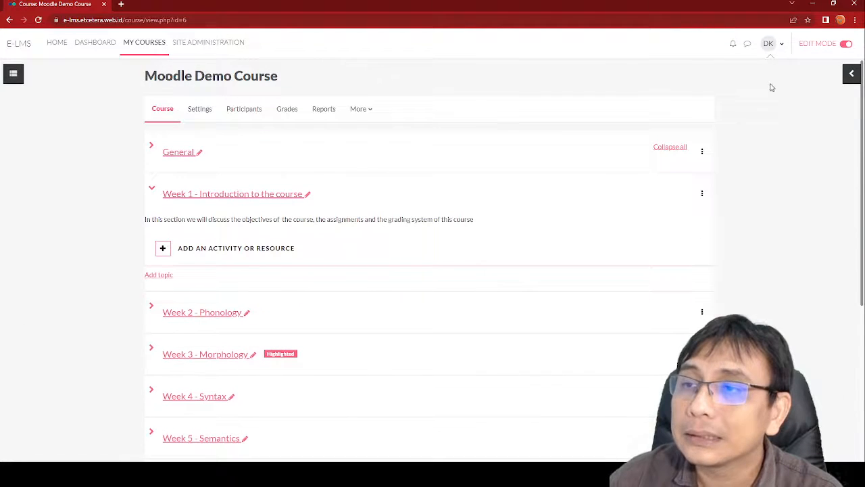
{"action": "left_click", "coordinate": [777, 44]}
{"action": "left_click", "coordinate": [753, 166]}
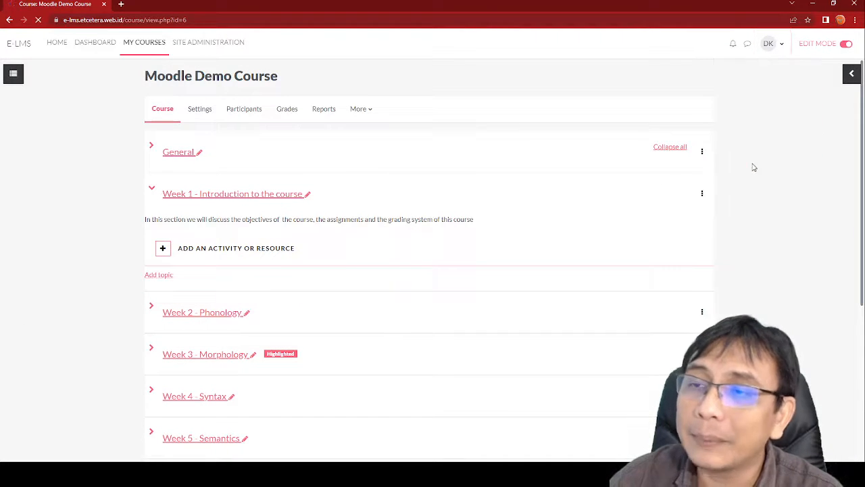
{"action": "left_click", "coordinate": [192, 255]}
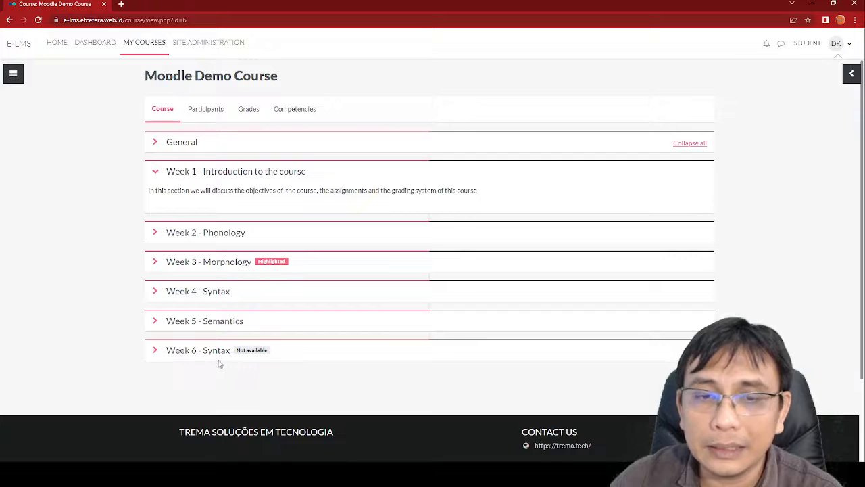
{"action": "scroll", "coordinate": [225, 366], "scroll_direction": "down", "scroll_amount": 2}
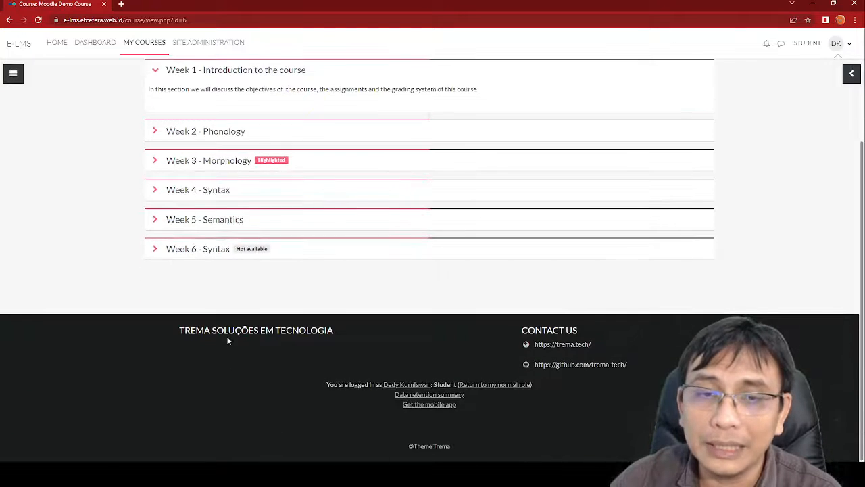
{"action": "scroll", "coordinate": [155, 309], "scroll_direction": "up", "scroll_amount": 2}
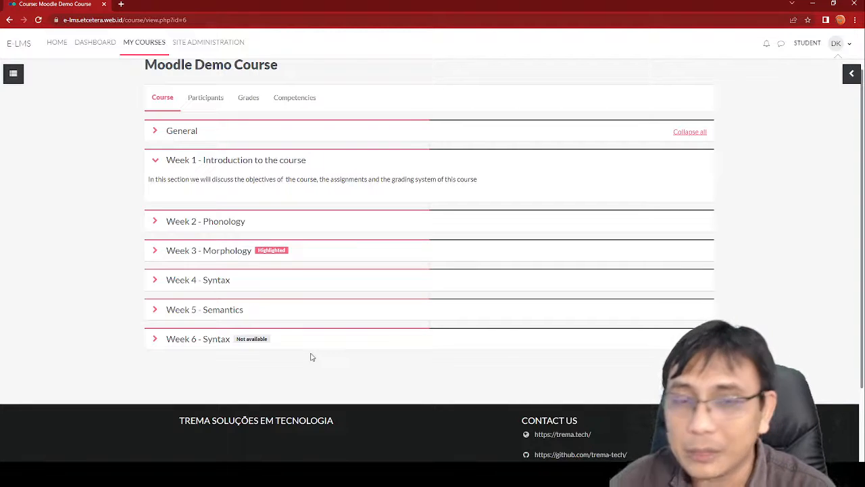
Return to the normal role and turn edit mode on for the course
{"action": "left_click", "coordinate": [818, 46]}
{"action": "left_click", "coordinate": [811, 160]}
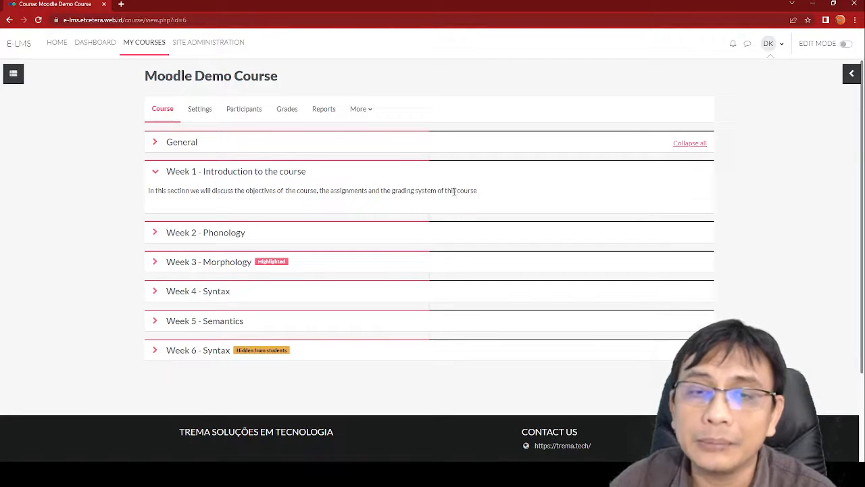
{"action": "left_click", "coordinate": [848, 45]}
Move the Week 6 - Syntax section between Week 2 and Week 3, and put it back after Week 5
{"action": "scroll", "coordinate": [331, 247], "scroll_direction": "down", "scroll_amount": 3}
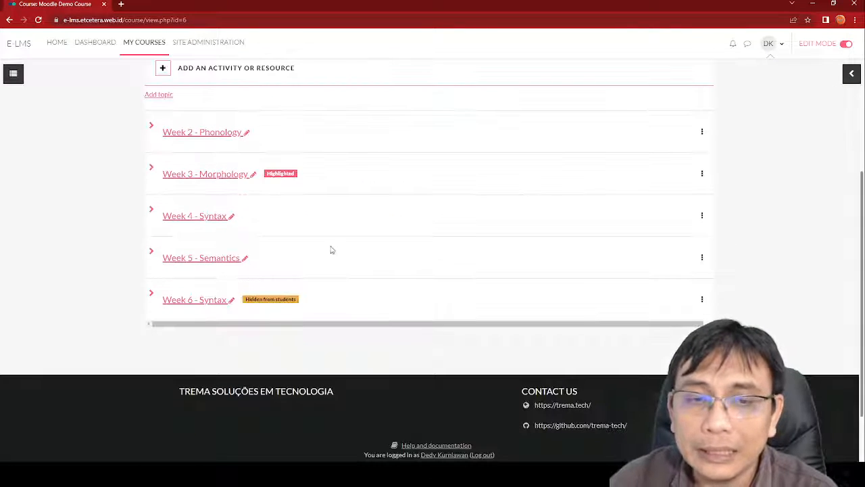
{"action": "scroll", "coordinate": [234, 250], "scroll_direction": "up", "scroll_amount": 1}
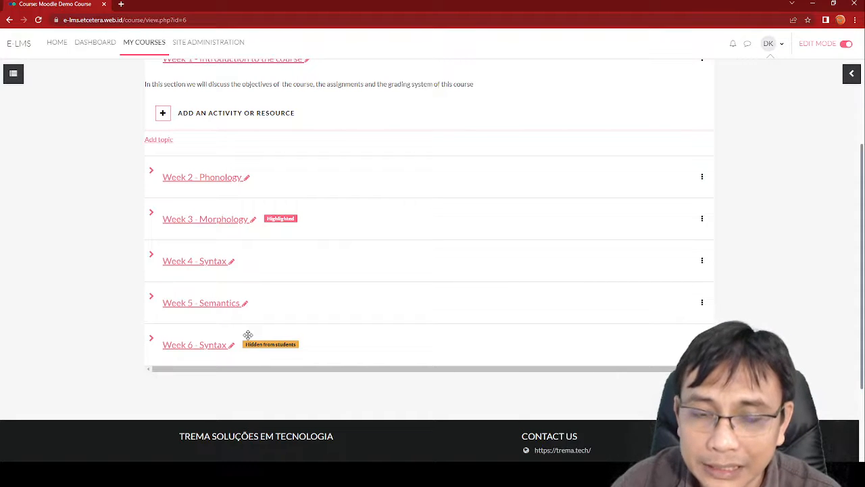
{"action": "left_click_drag", "start_coordinate": [248, 334], "coordinate": [247, 224]}
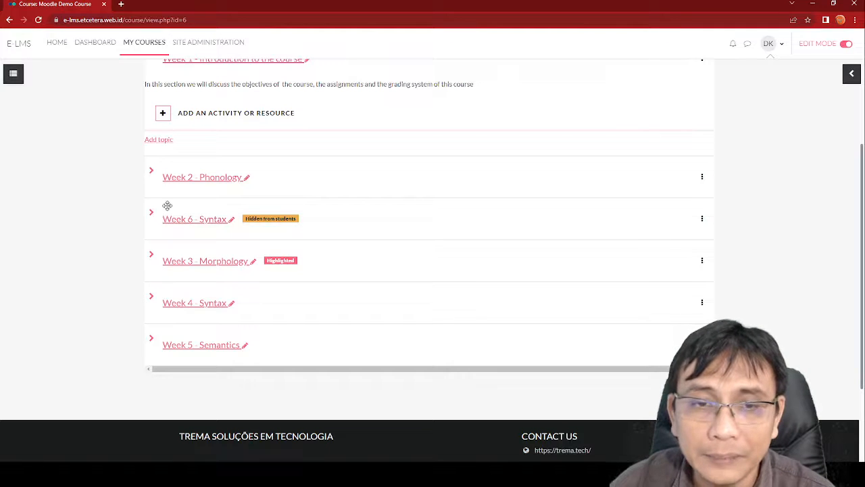
{"action": "left_click_drag", "start_coordinate": [167, 205], "coordinate": [183, 353]}
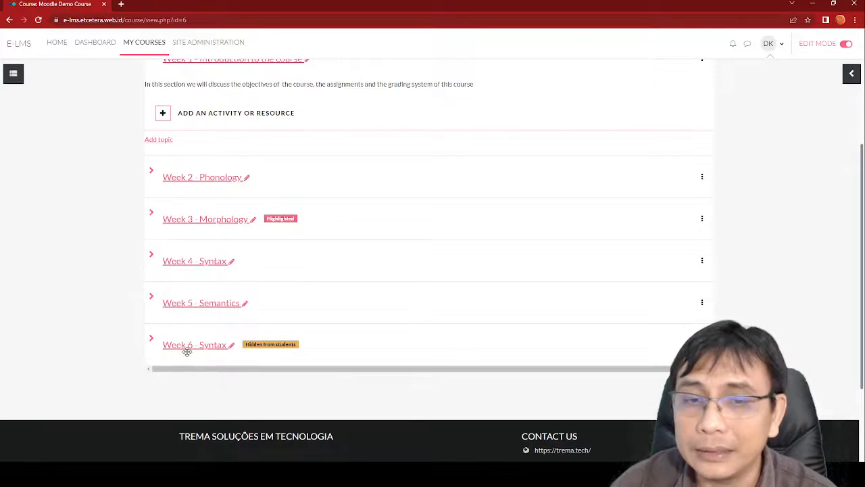
Turn off edit mode to show the course page in its normal view
{"action": "scroll", "coordinate": [336, 255], "scroll_direction": "up", "scroll_amount": 2}
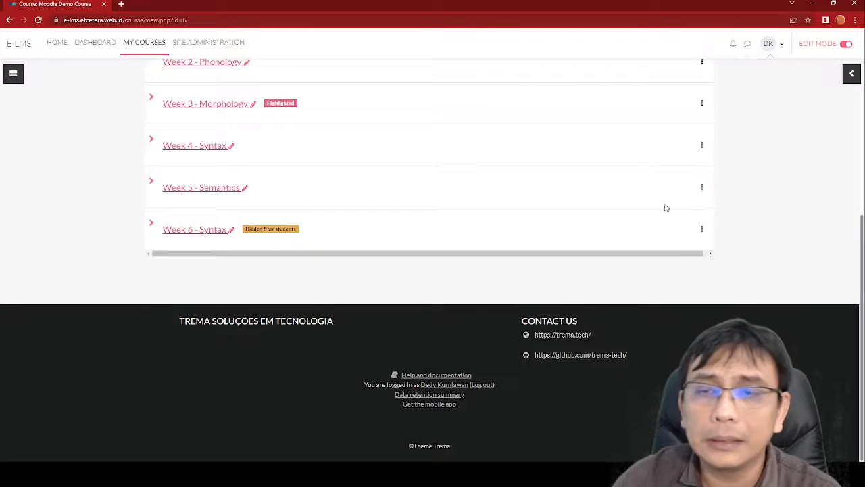
{"action": "scroll", "coordinate": [666, 208], "scroll_direction": "up", "scroll_amount": 4}
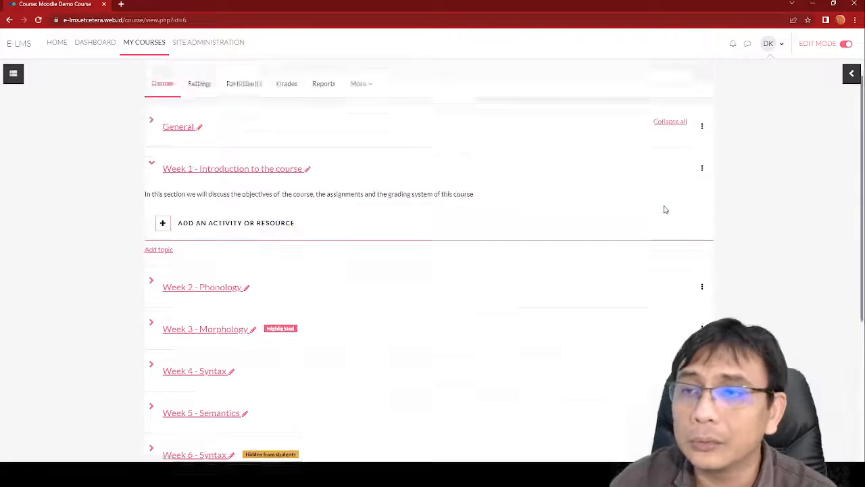
{"action": "left_click", "coordinate": [845, 44]}
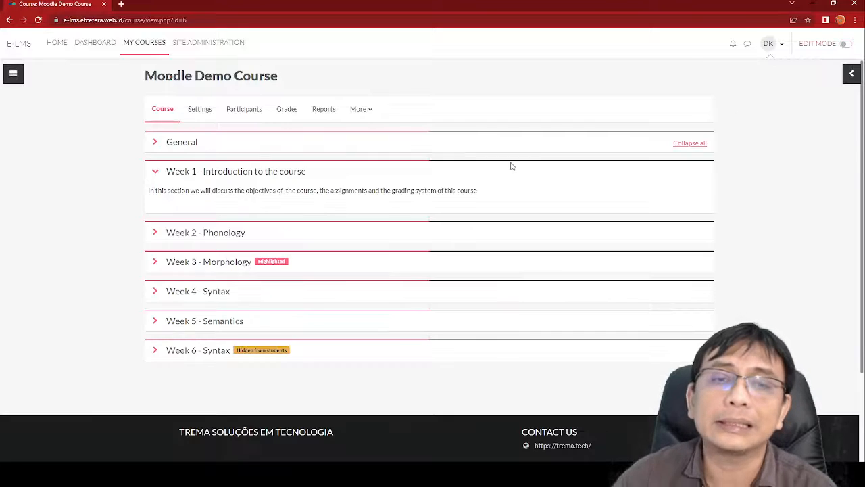